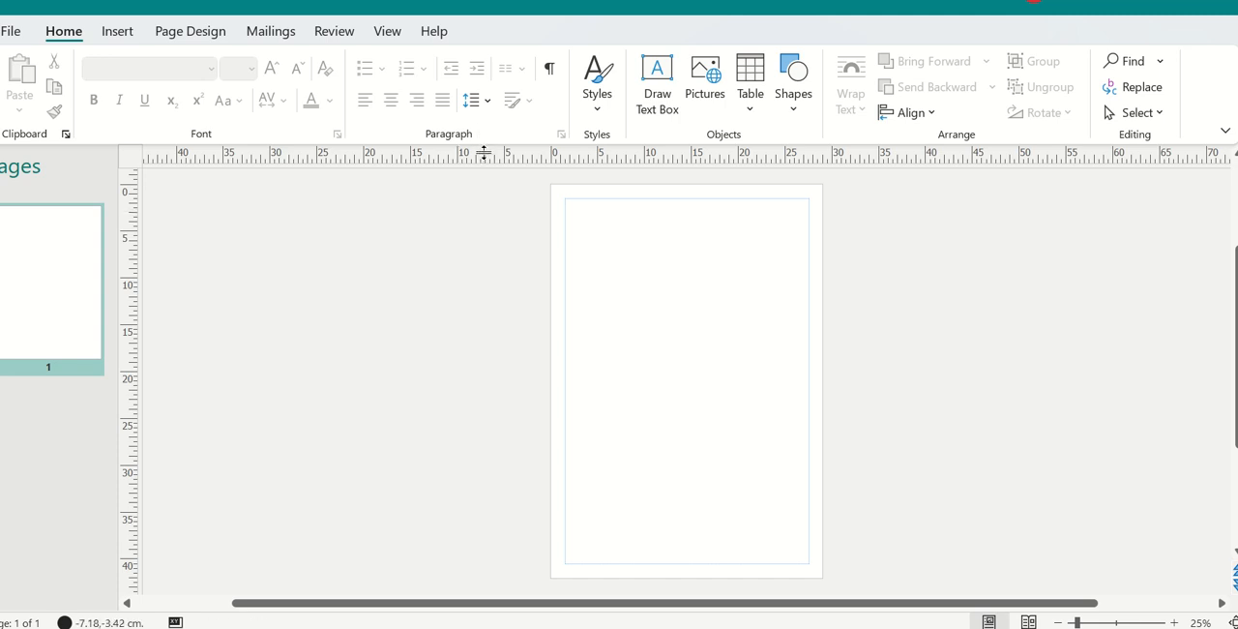
Step: Add horizontal ruler guides at about 7.5 and 11 cm and vertical ruler guides at about 7.5 and 3 cm on the blank page
left_click_drag(484, 153, 506, 254)
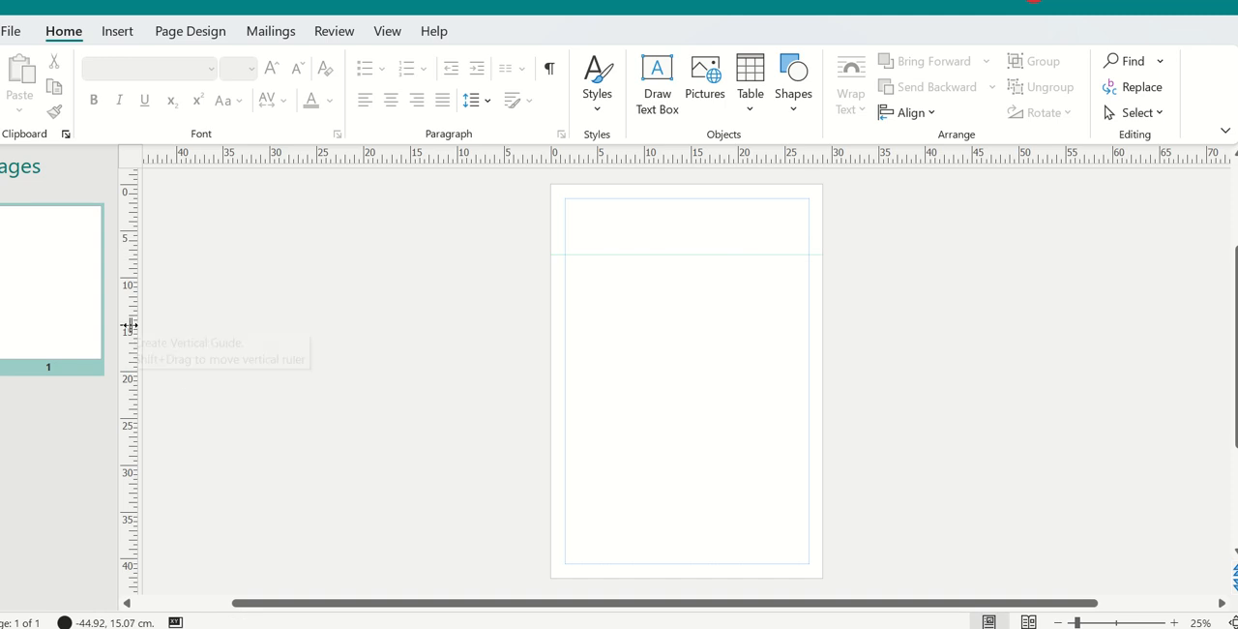
left_click_drag(129, 326, 623, 326)
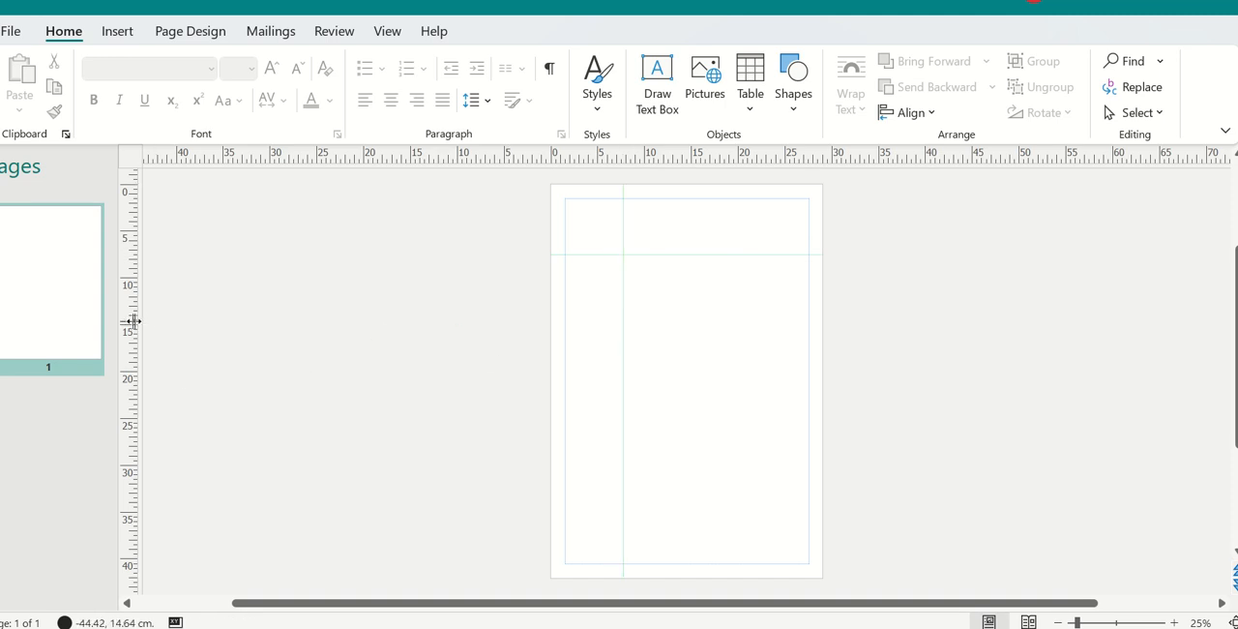
left_click_drag(133, 321, 579, 326)
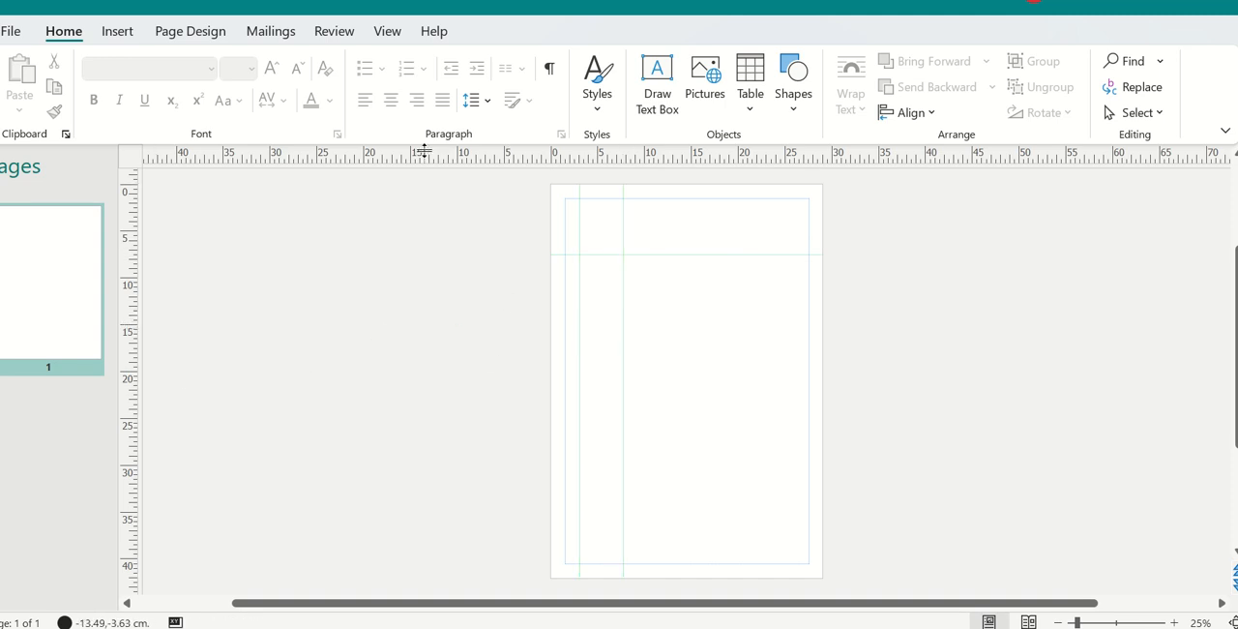
left_click_drag(423, 150, 532, 290)
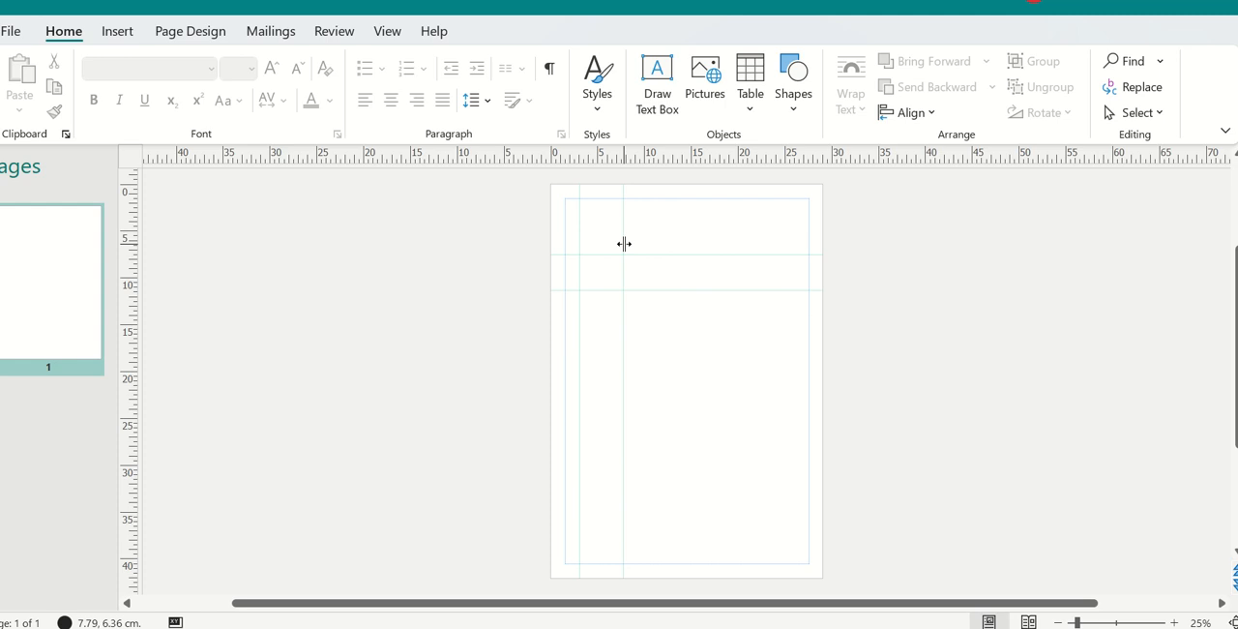
Step: Replace the vertical guide nearest the page centre with one at about 8 cm, and move the other vertical guide to about 5.5 cm
left_click_drag(624, 244, 38, 271)
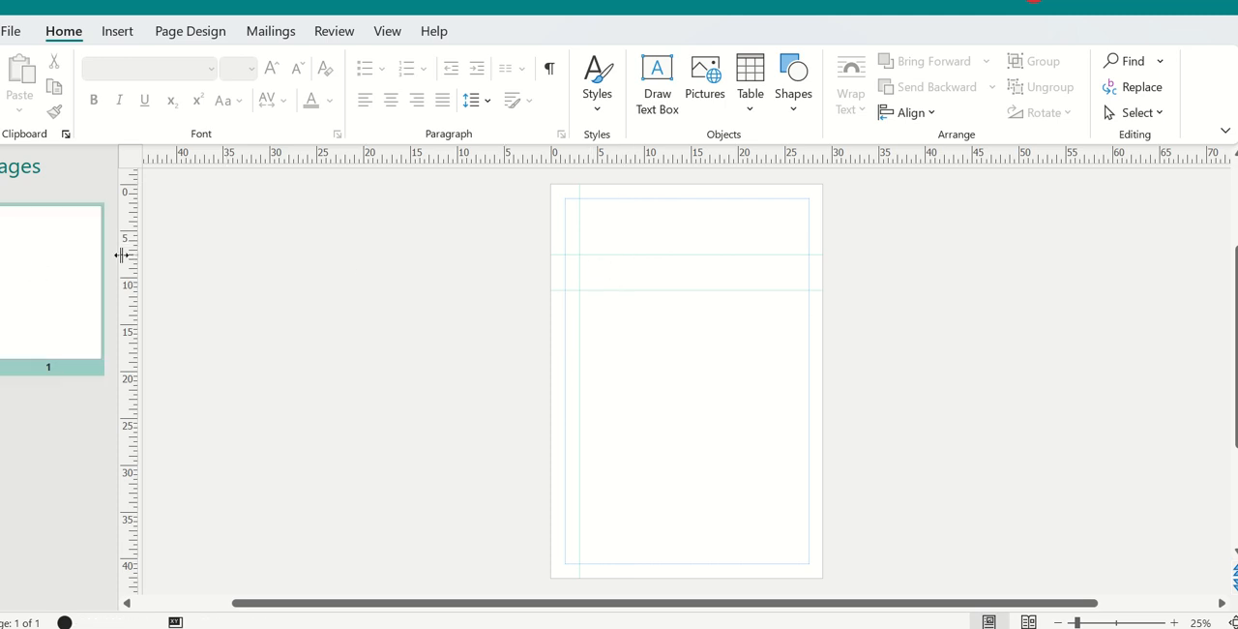
left_click_drag(130, 265, 624, 420)
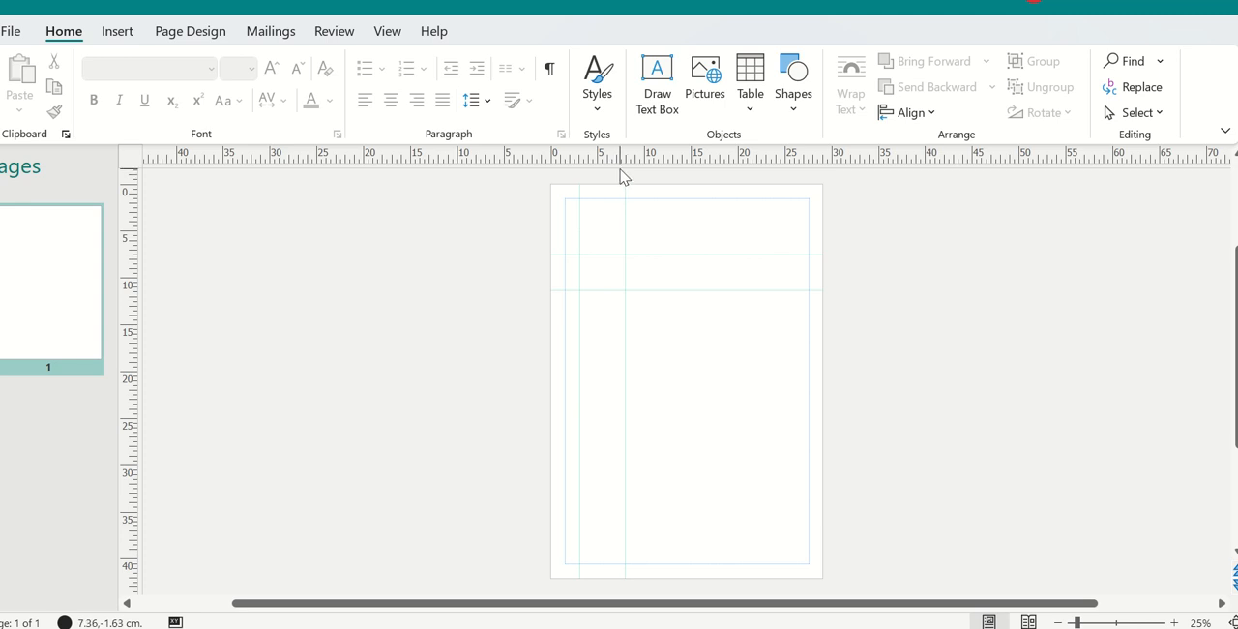
left_click(624, 200)
left_click_drag(578, 276, 602, 301)
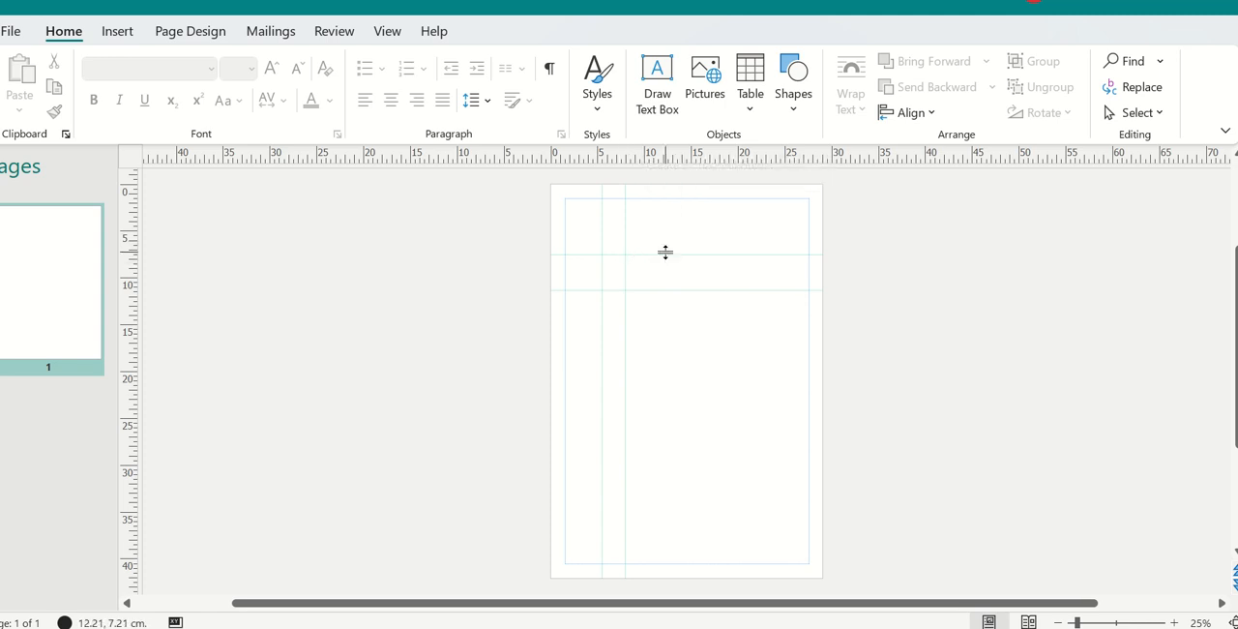
Step: Move the upper horizontal guide to about 7 cm and the lower horizontal guide to about 8 cm
left_click_drag(665, 254, 658, 163)
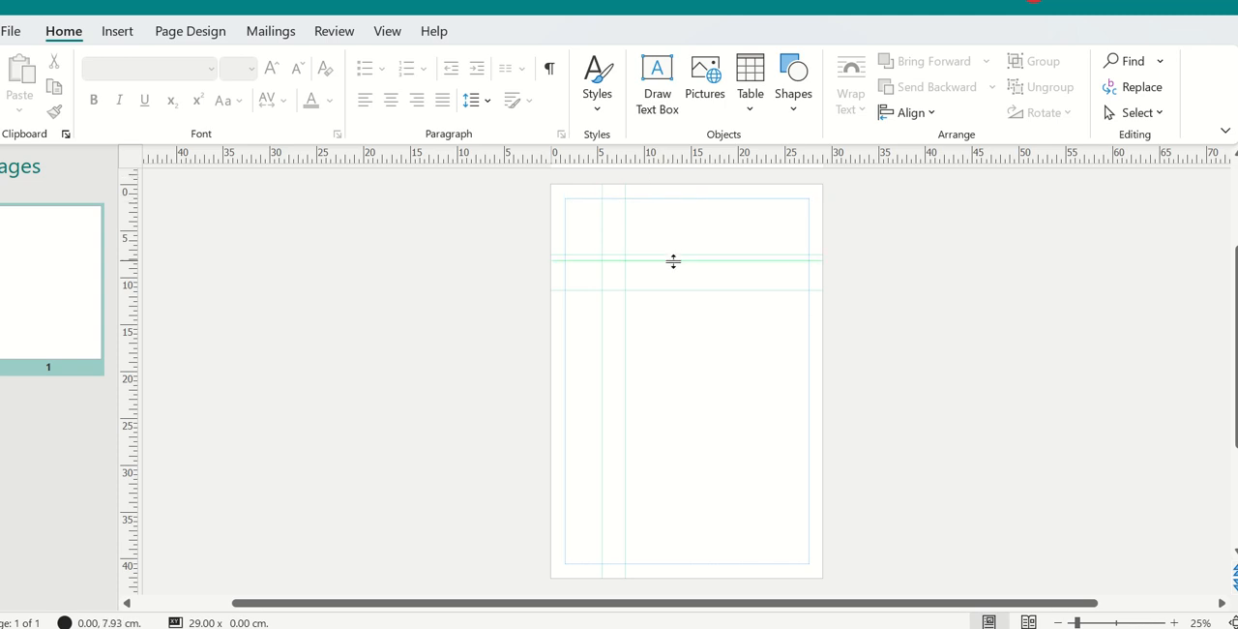
mouse_move(669, 255)
left_mouse_down()
mouse_move(671, 267)
mouse_move(673, 239)
mouse_move(674, 263)
mouse_move(685, 250)
left_mouse_up()
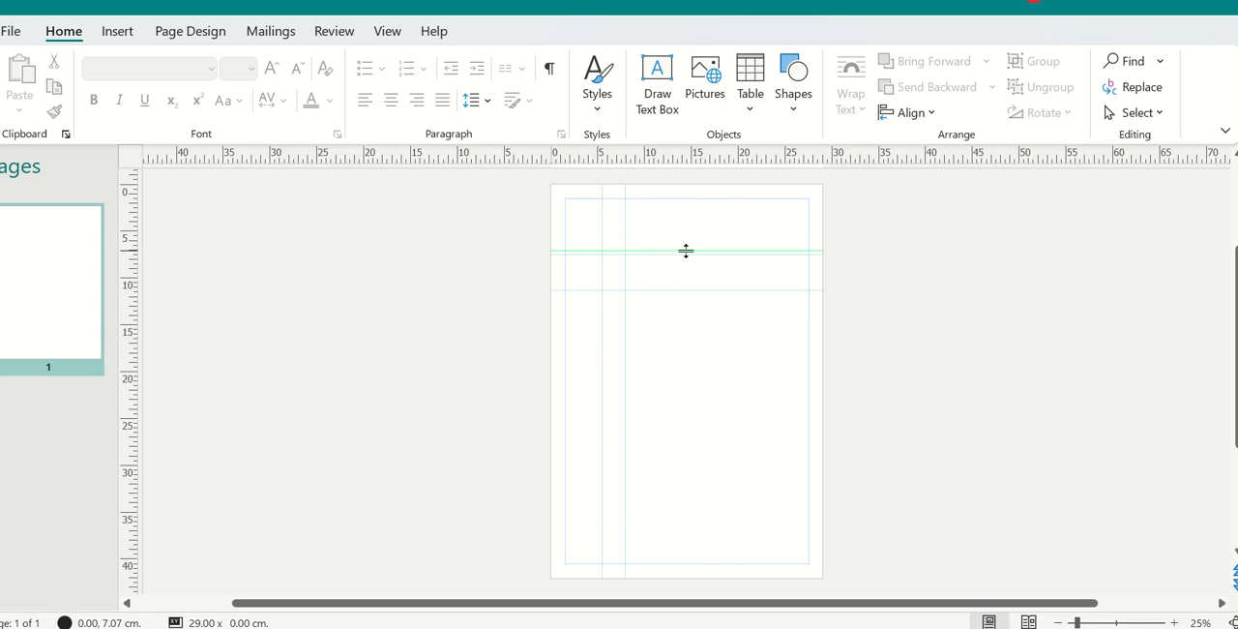
left_click_drag(685, 251, 686, 249)
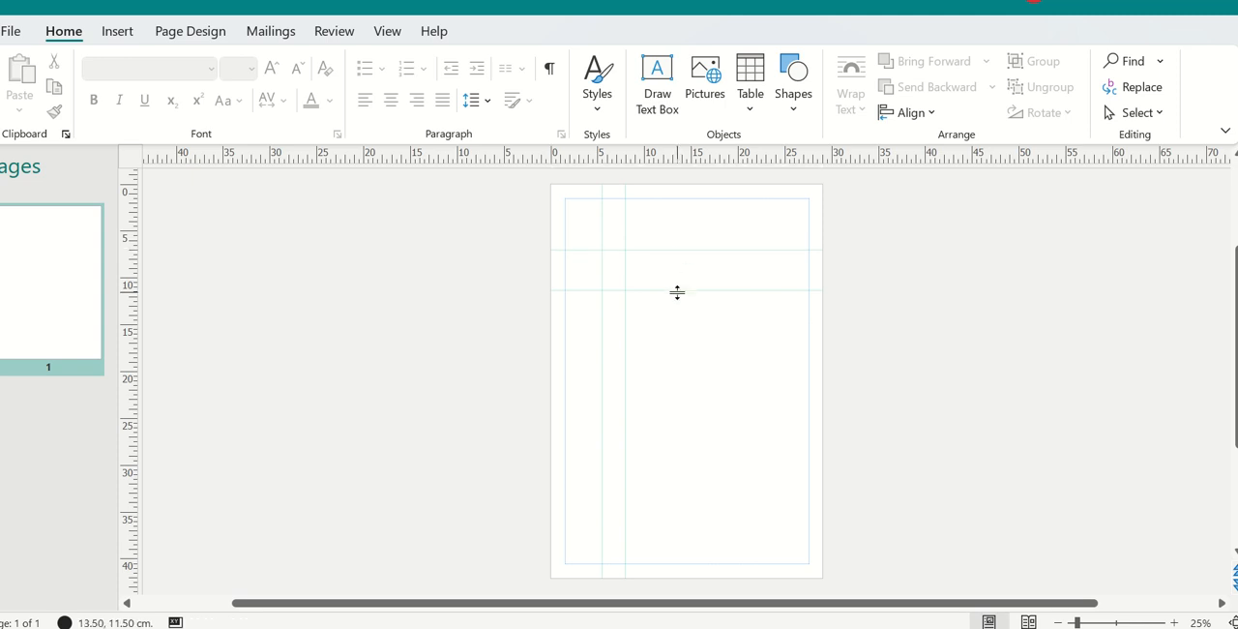
left_click_drag(677, 292, 676, 260)
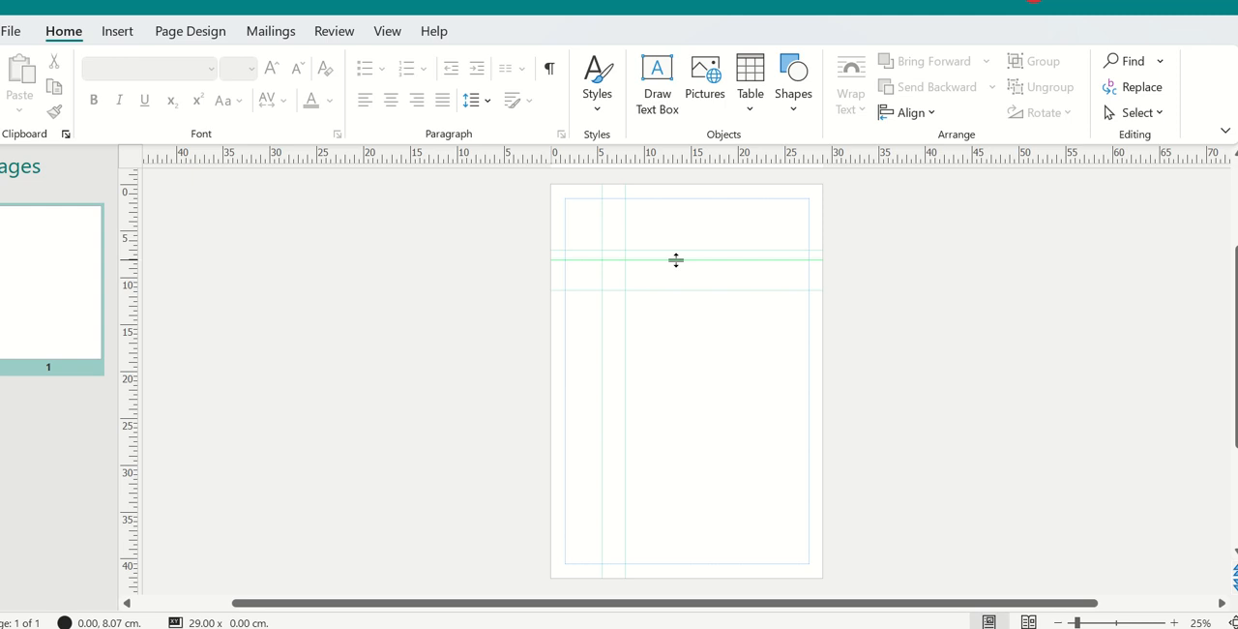
left_click_drag(676, 259, 676, 259)
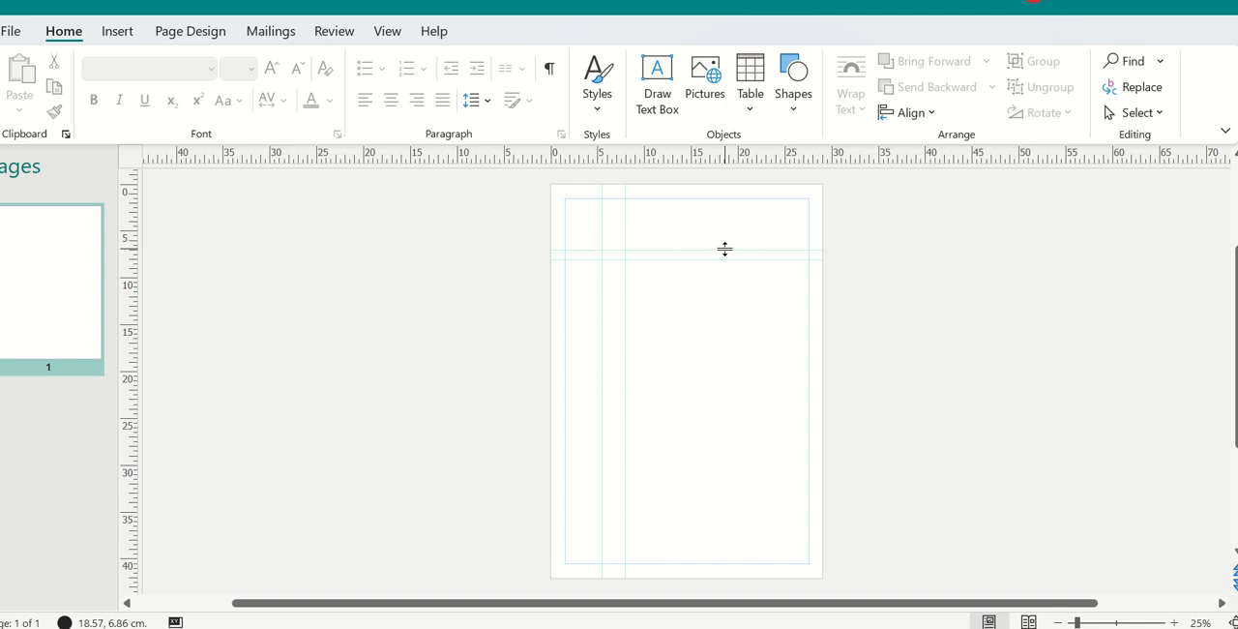
Step: Remove both horizontal and both vertical ruler guides from the page
left_click_drag(725, 248, 738, 136)
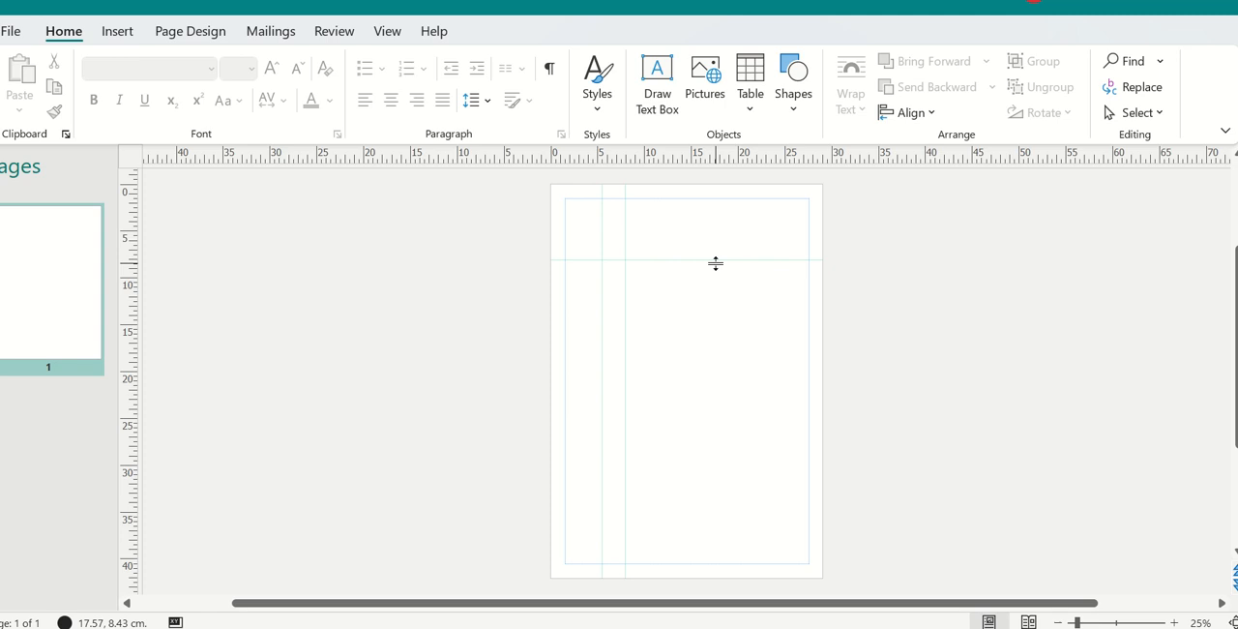
left_click_drag(716, 261, 731, 116)
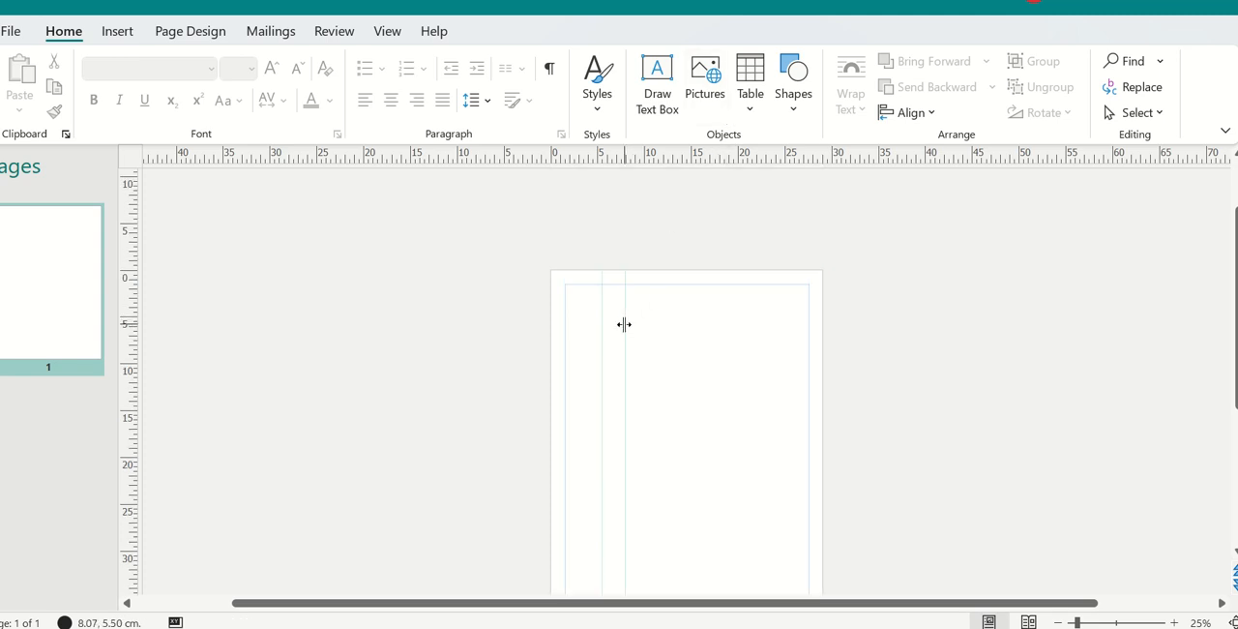
left_click_drag(624, 324, 120, 362)
left_click_drag(600, 335, 115, 341)
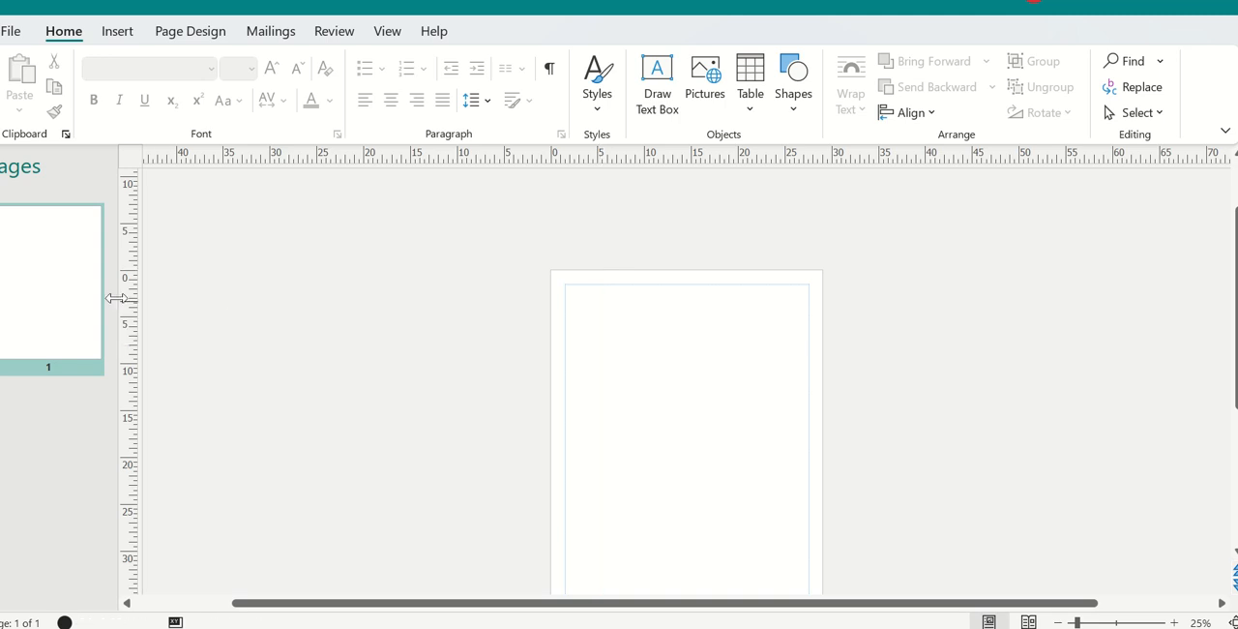
Step: Apply the built-in ruler guide layout "3 Columns with Heading" to the page
left_click(188, 43)
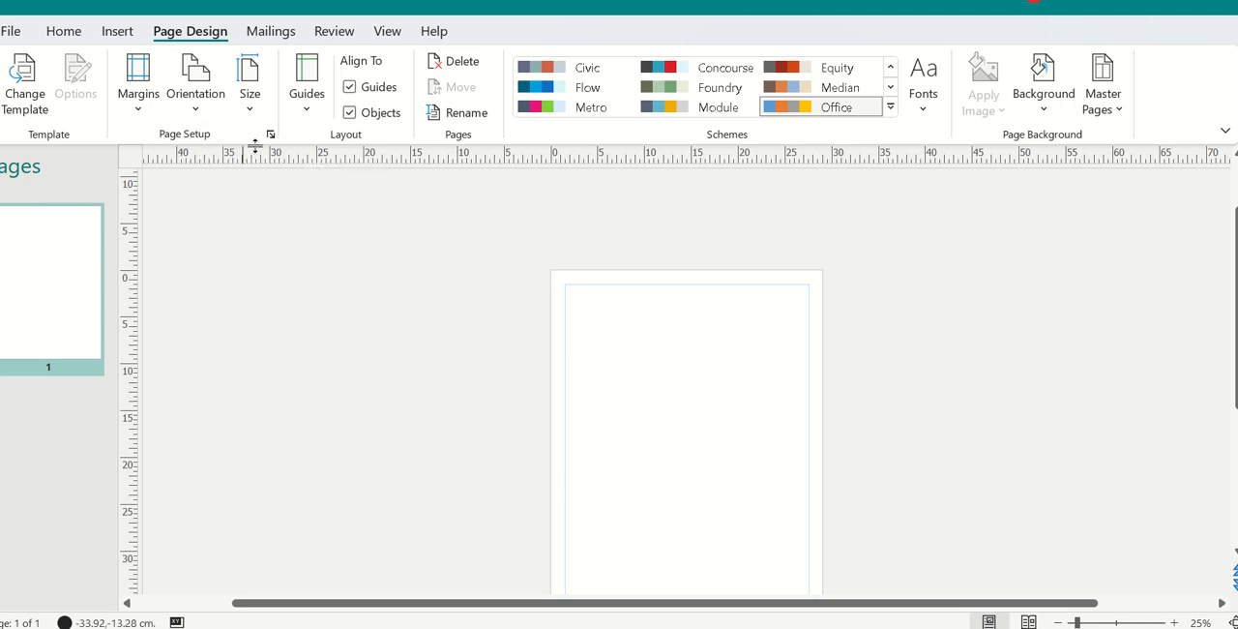
left_click(308, 110)
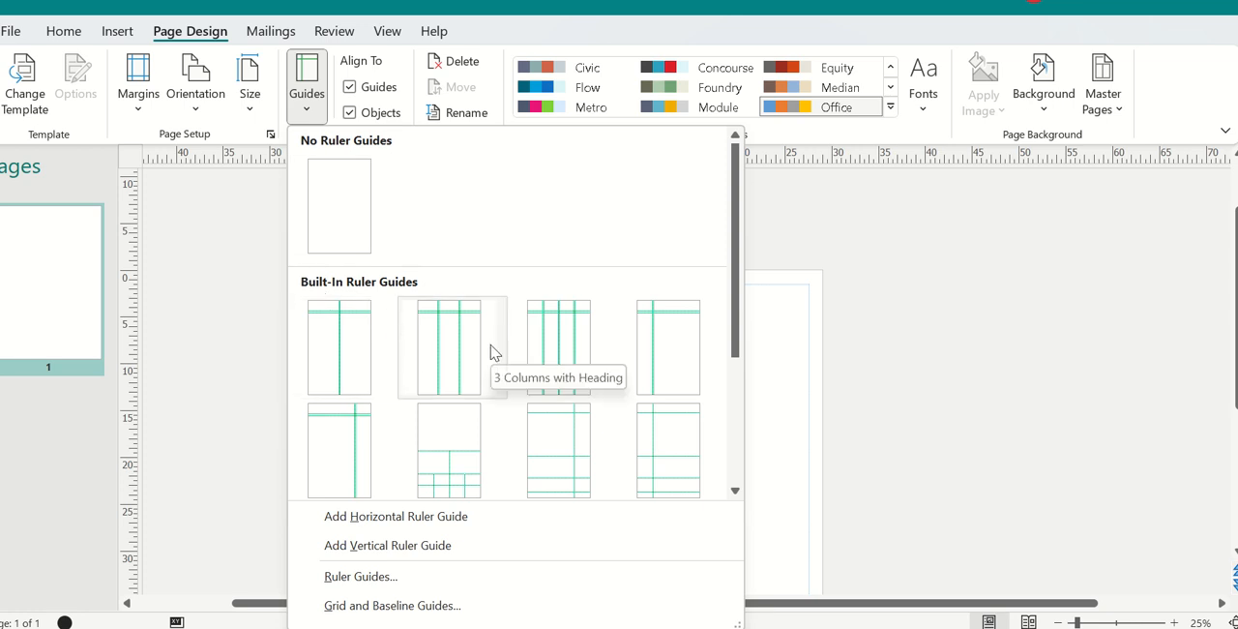
left_click(448, 385)
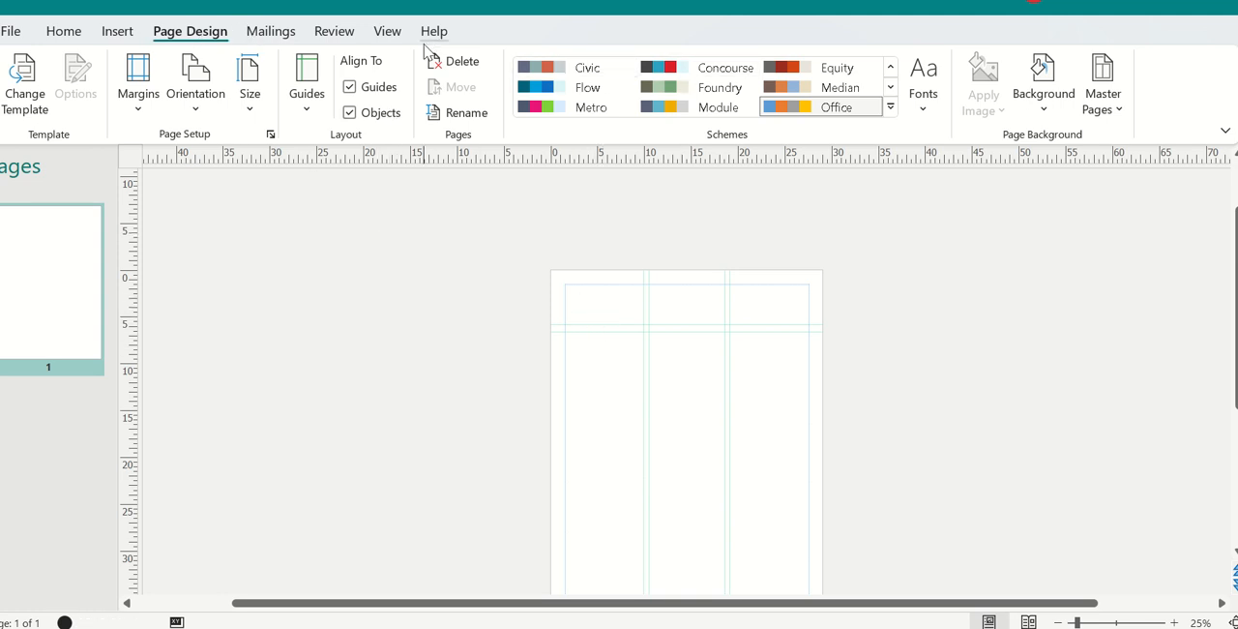
Step: Draw a text box about 25.9 by 4.2 cm across the heading area and enter "News paper magazine" in it
left_click(115, 32)
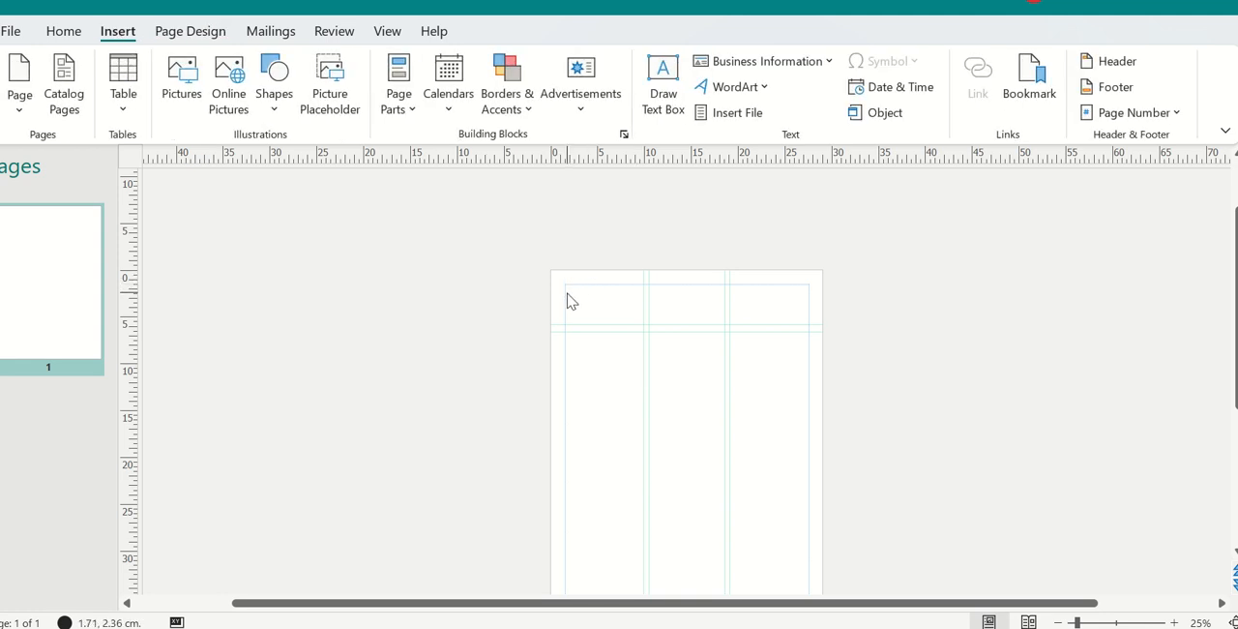
left_click(663, 87)
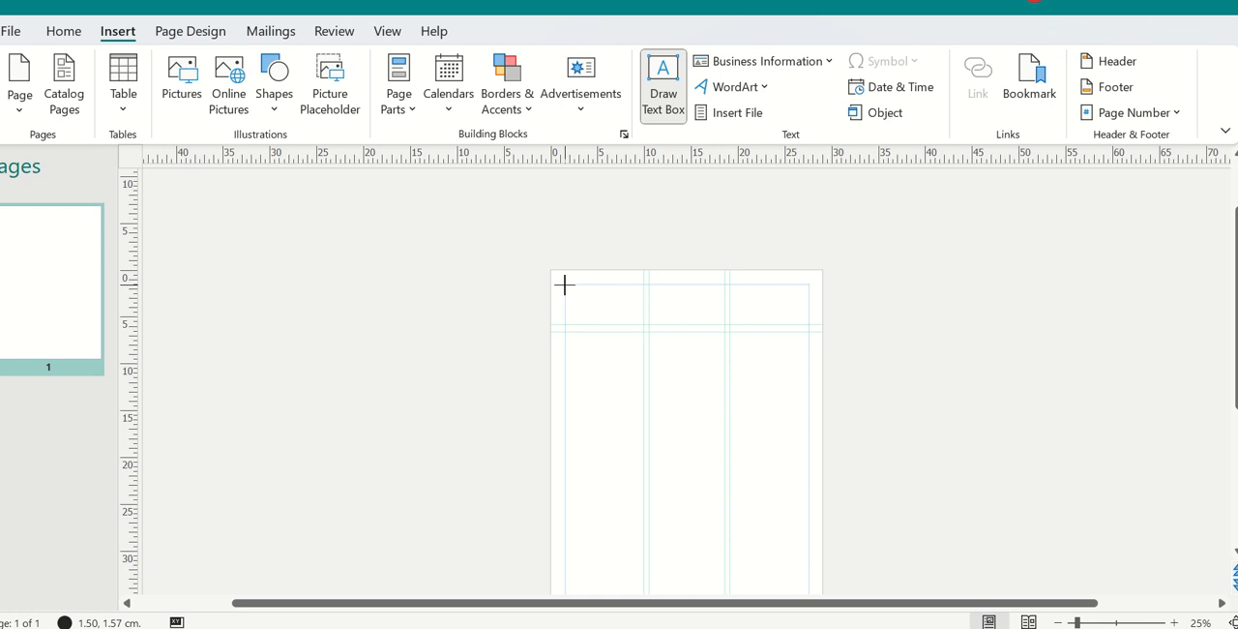
left_click_drag(565, 284, 807, 326)
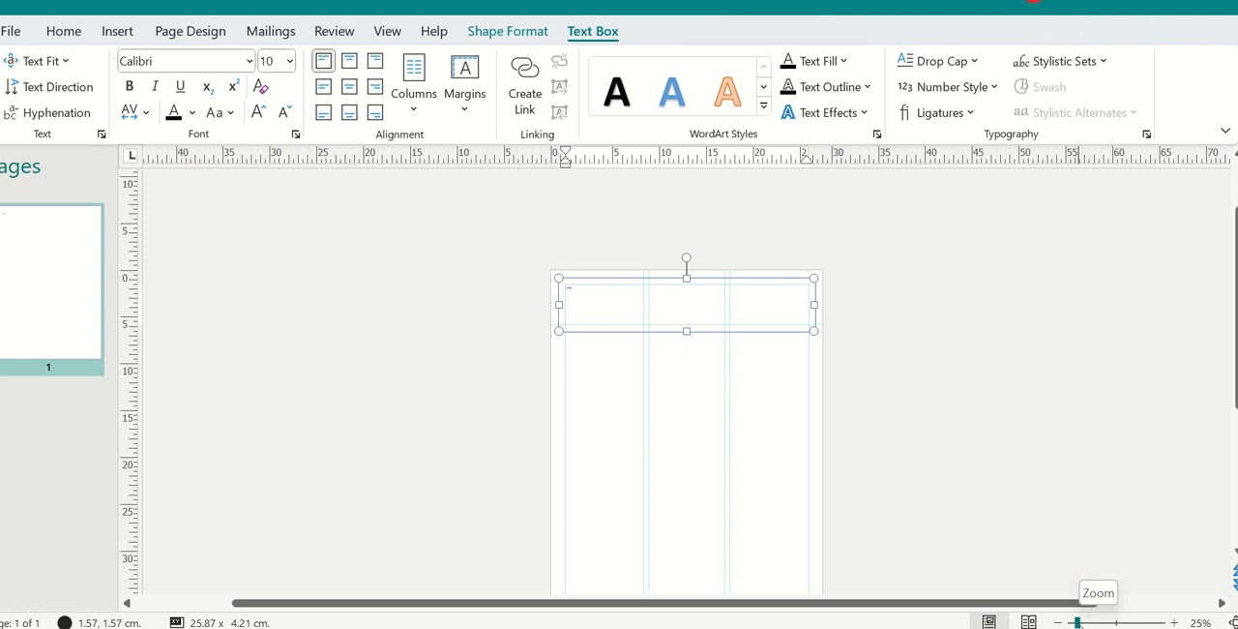
left_click_drag(1076, 622, 1111, 622)
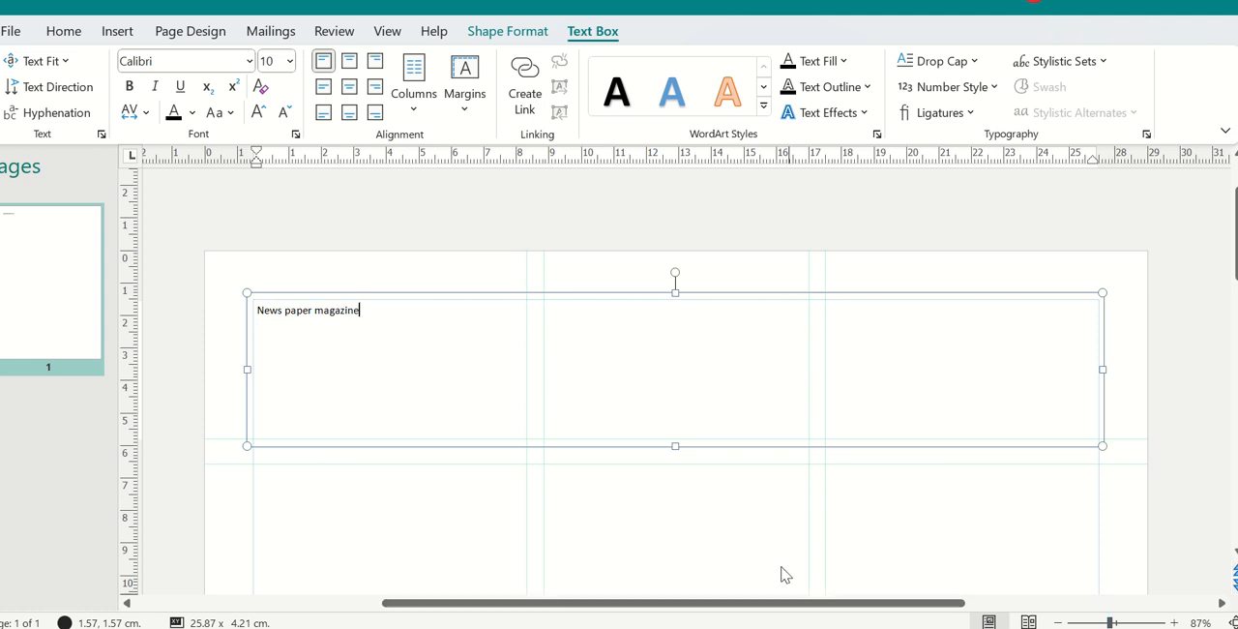
Step: Centre the heading text "News paper magazine" horizontally in its text box
left_click(475, 349)
key("ctrl+a")
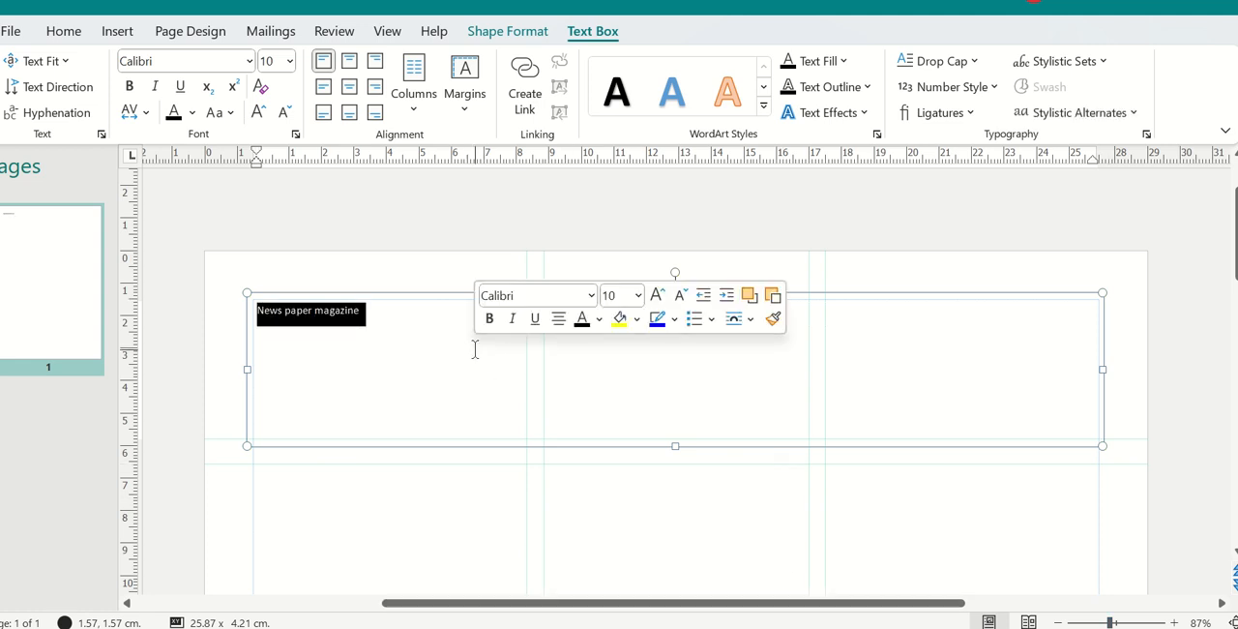
left_click(391, 338)
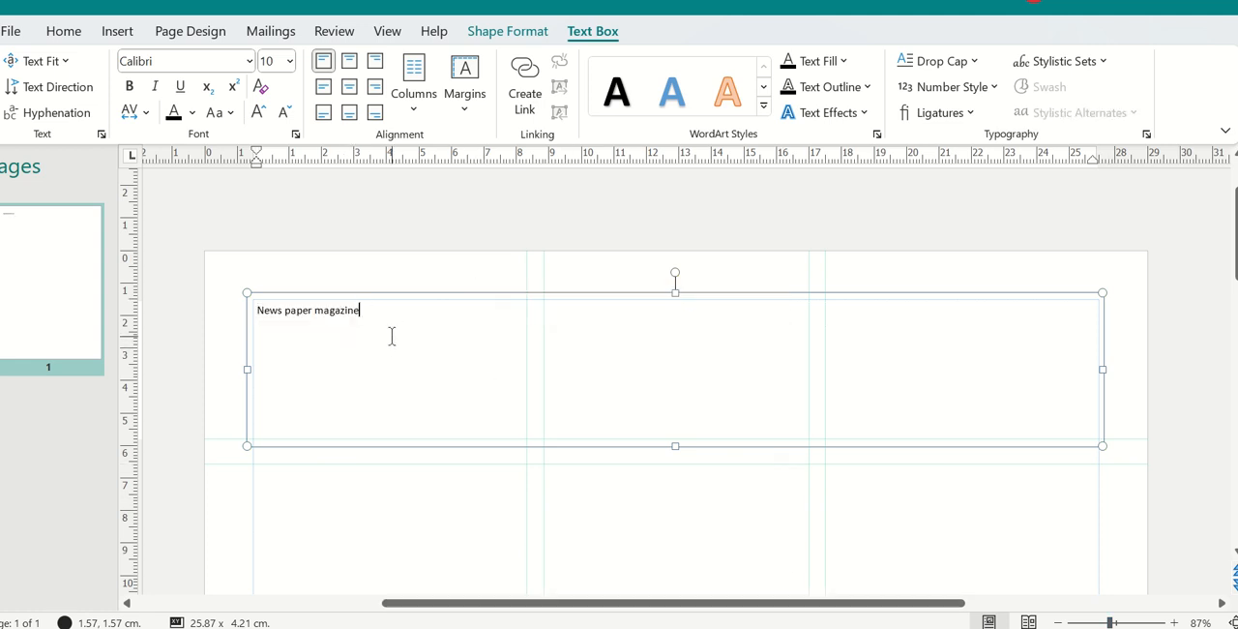
left_click_drag(365, 334, 261, 338)
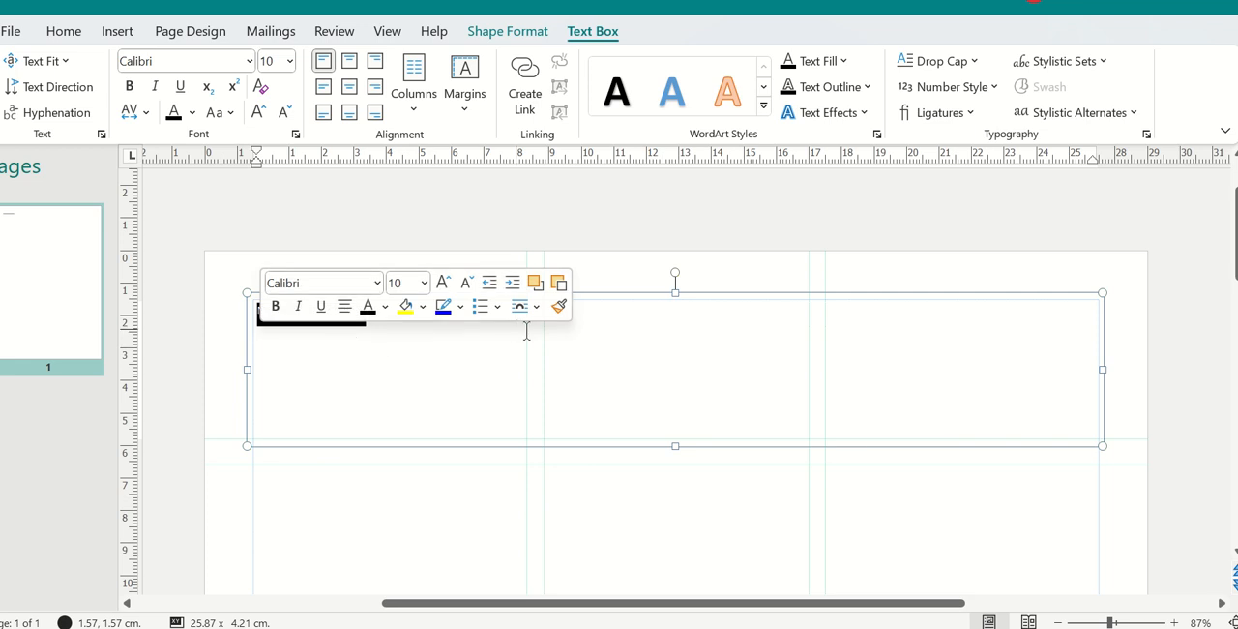
left_click(345, 307)
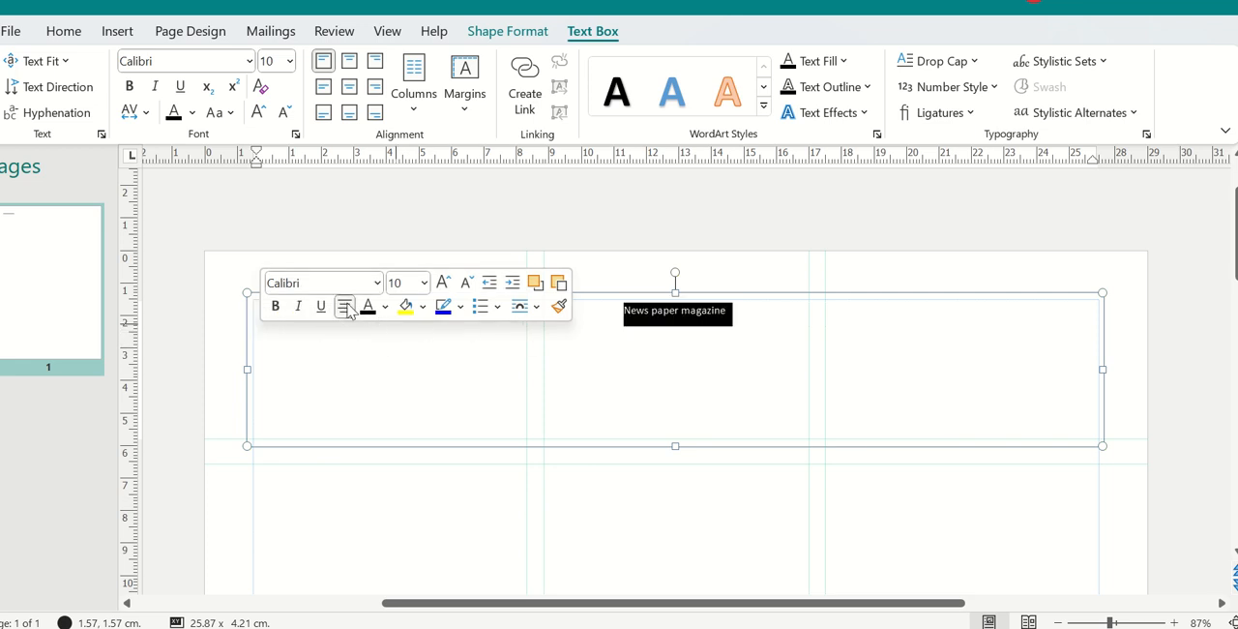
left_click(534, 359)
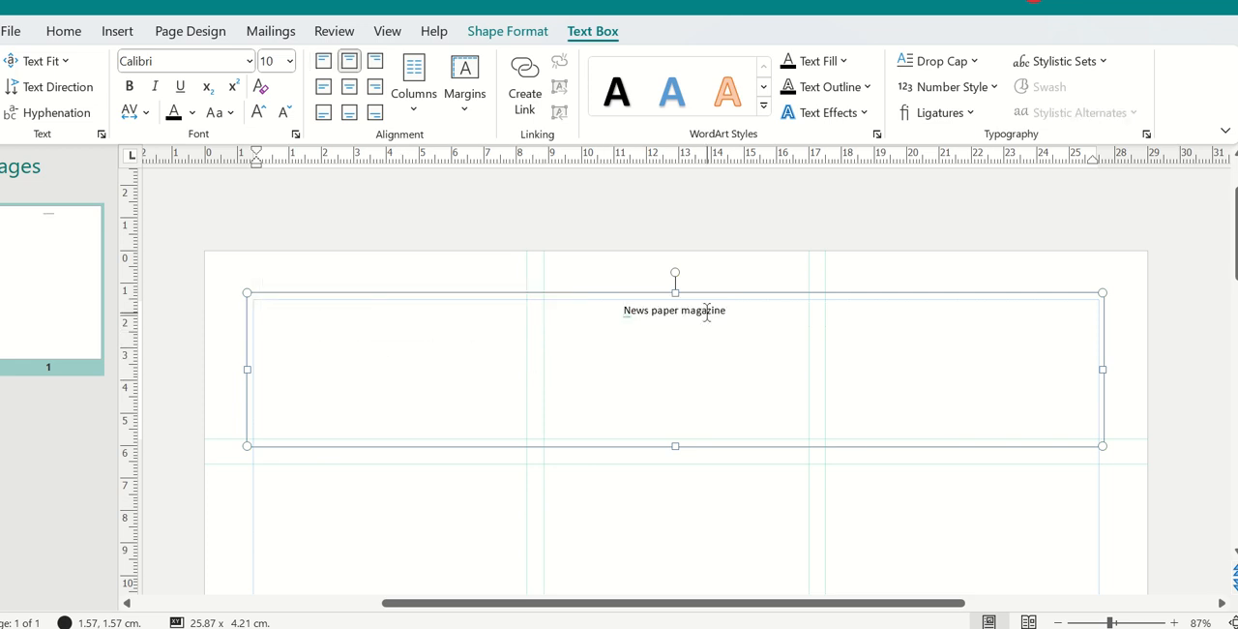
Step: Set the font size of the heading text "News paper magazine" to 26
left_click_drag(719, 320, 627, 320)
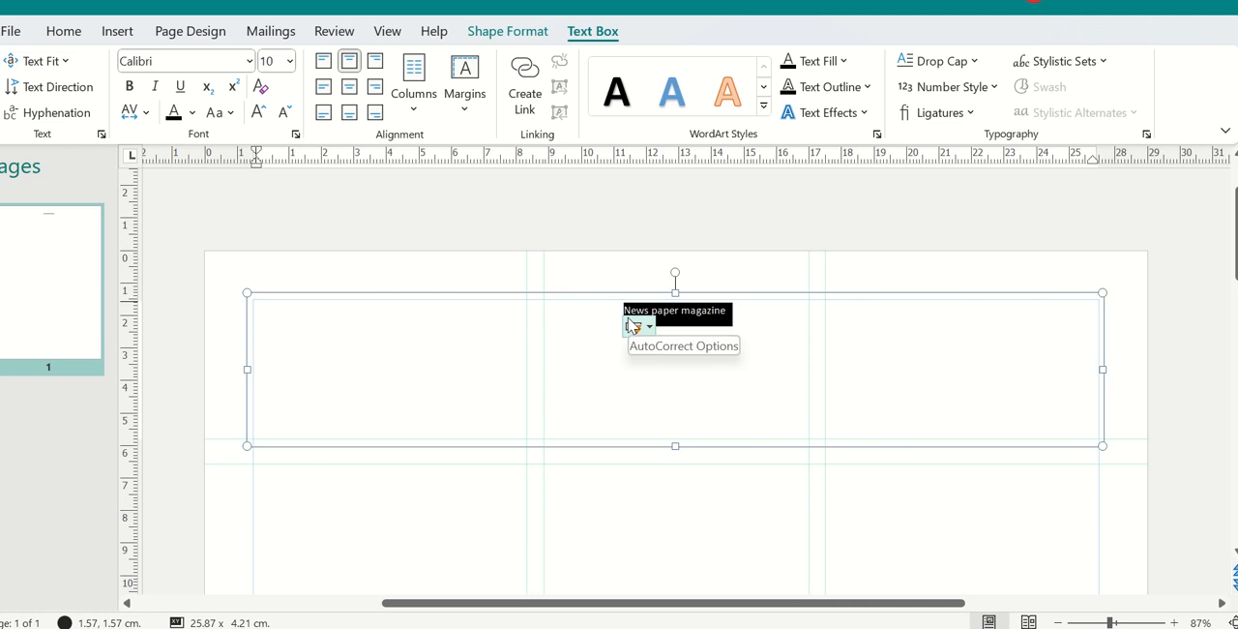
left_click(289, 62)
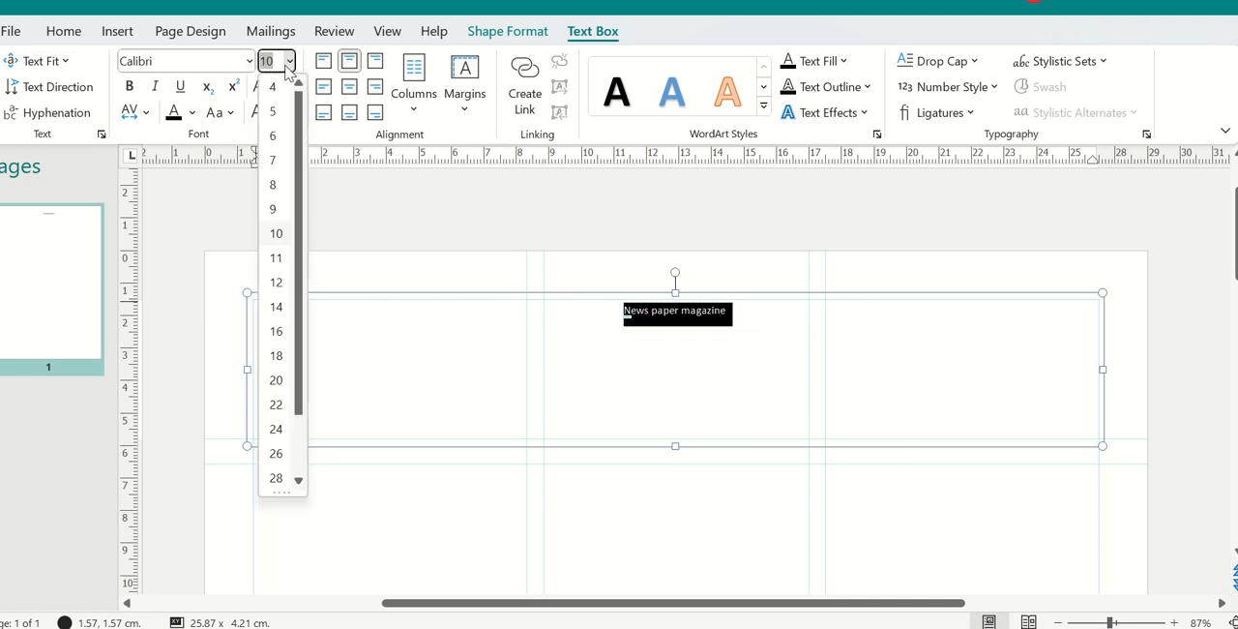
left_click(276, 452)
left_click_drag(812, 334, 566, 386)
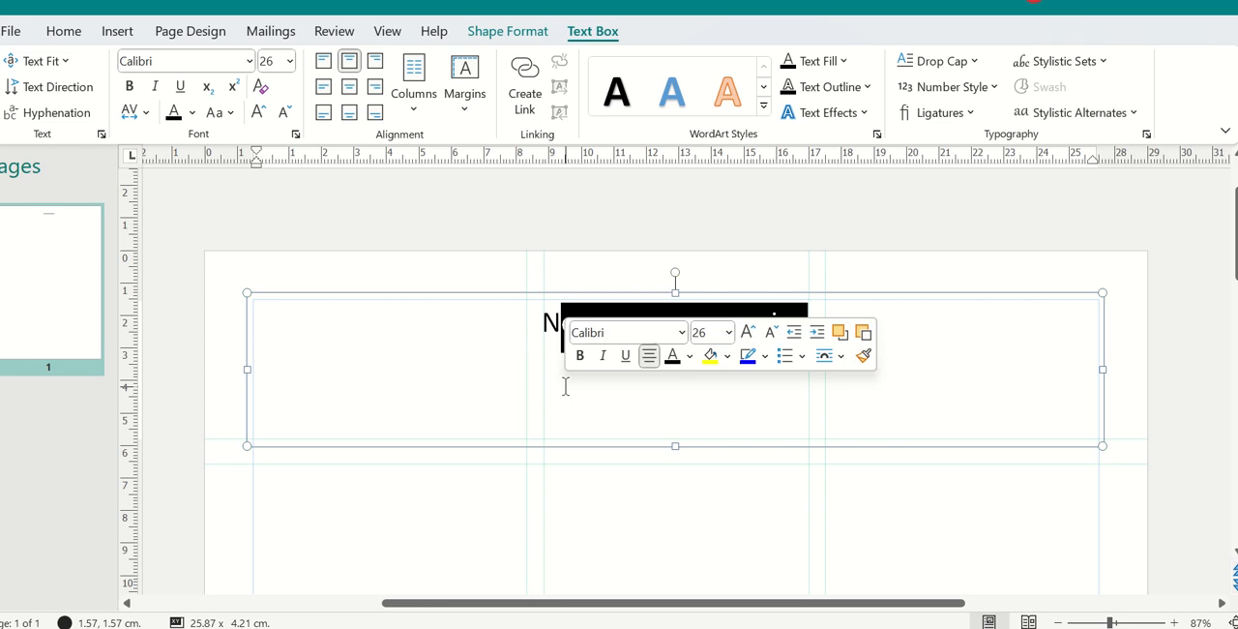
left_click(961, 376)
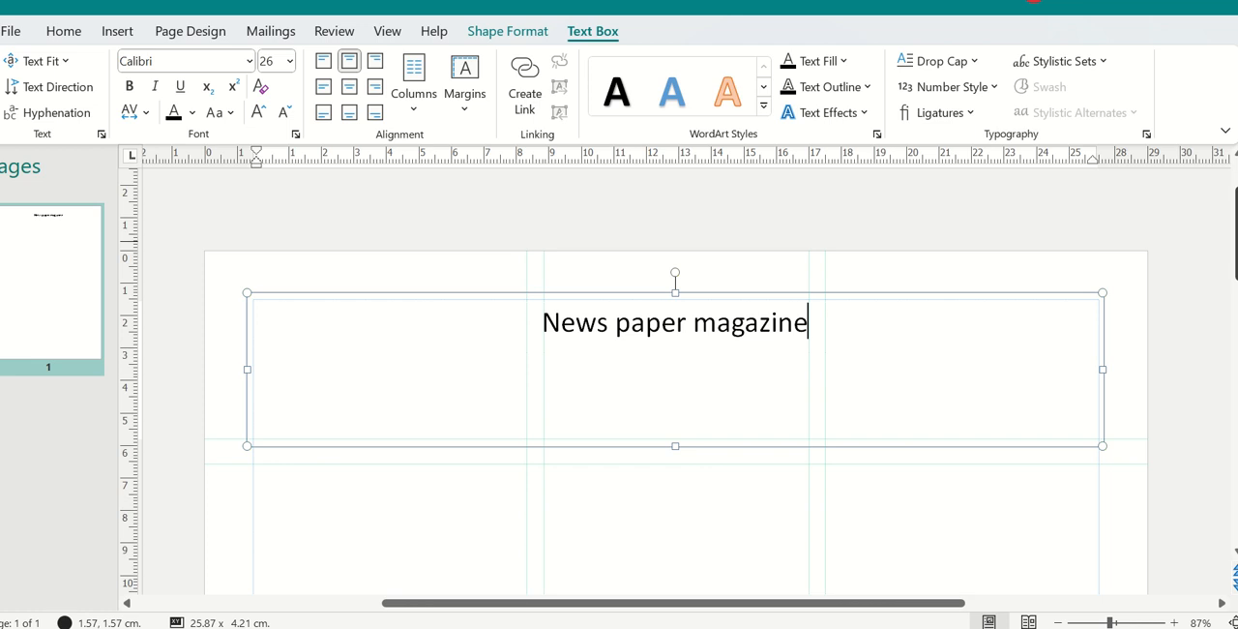
Step: Draw a text box about 8.4 by 8.9 cm in the first column, starting at the lower heading guide
scroll(723, 221, "down", 3)
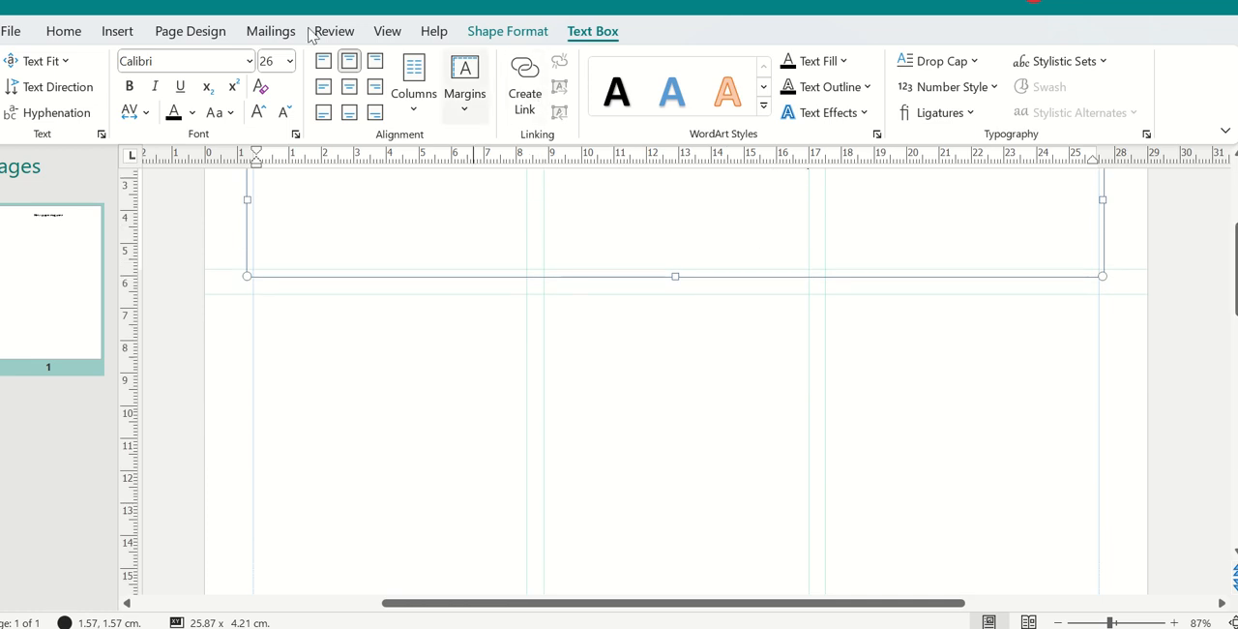
left_click(117, 31)
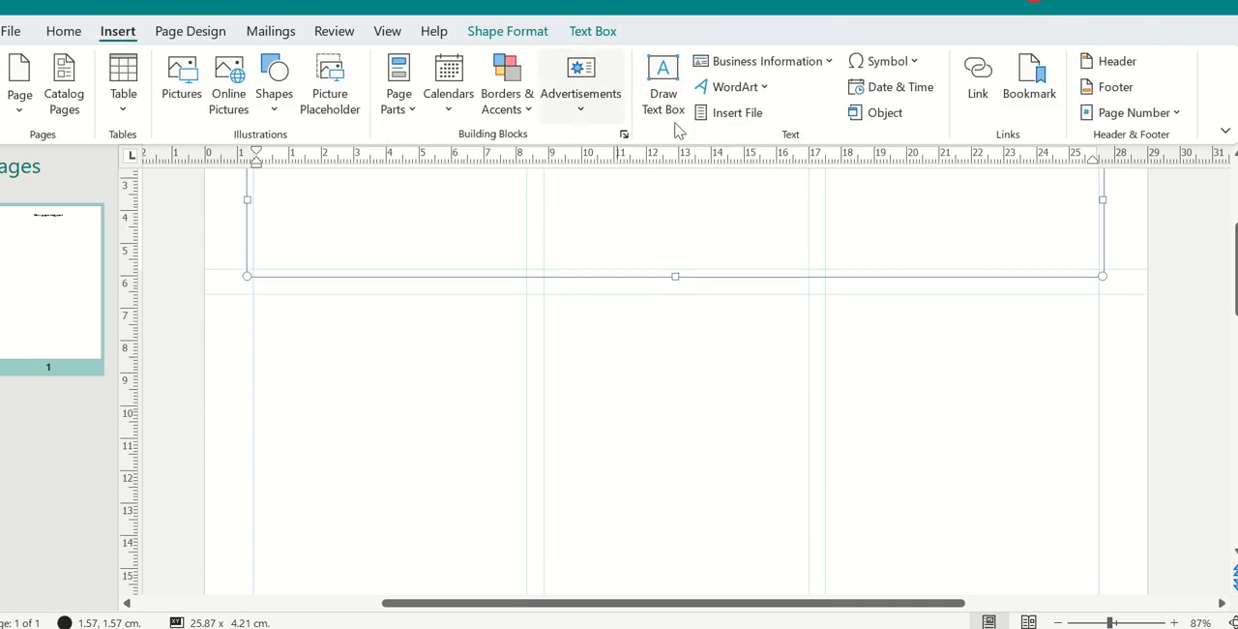
left_click(664, 90)
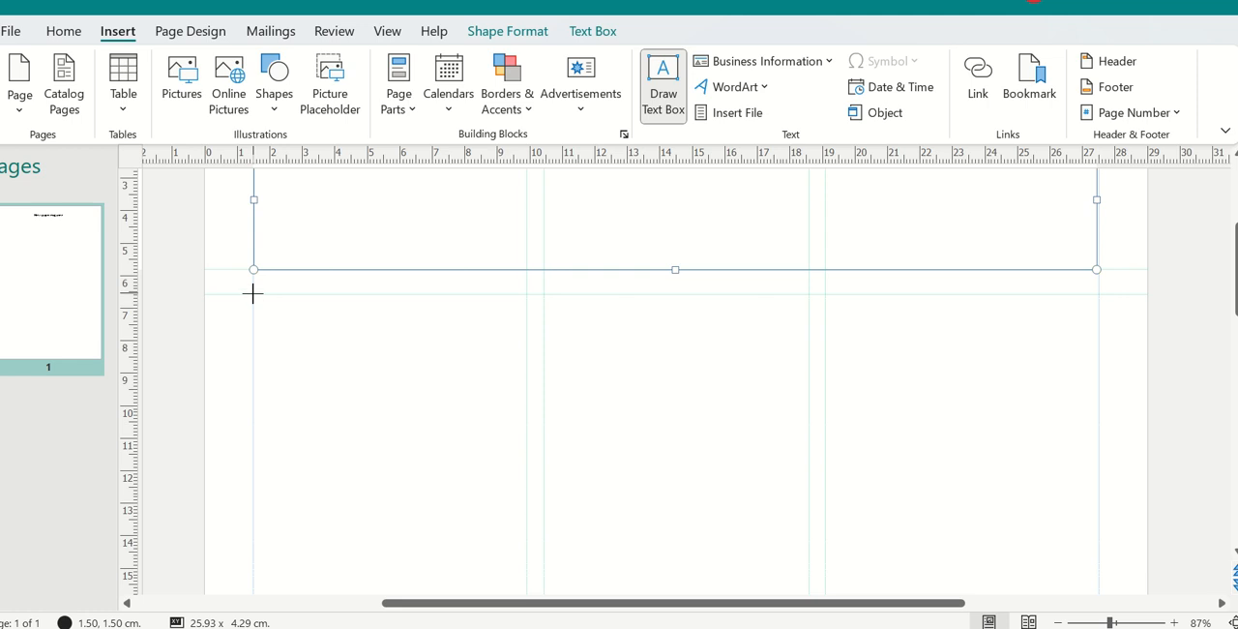
mouse_move(252, 293)
left_mouse_down()
mouse_move(420, 417)
mouse_move(494, 498)
mouse_move(526, 581)
left_mouse_up()
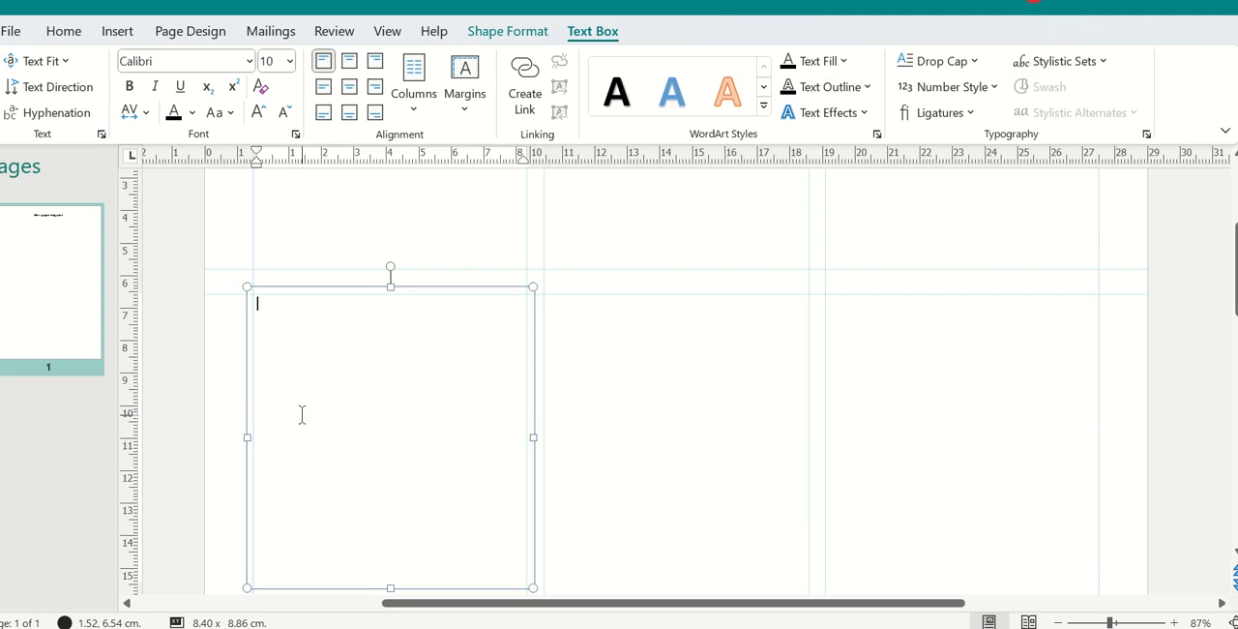
Step: Enter "This is for the first column" in the first column's box and draw a text box about 8.1 by 8.9 cm in the second column
type("this is t")
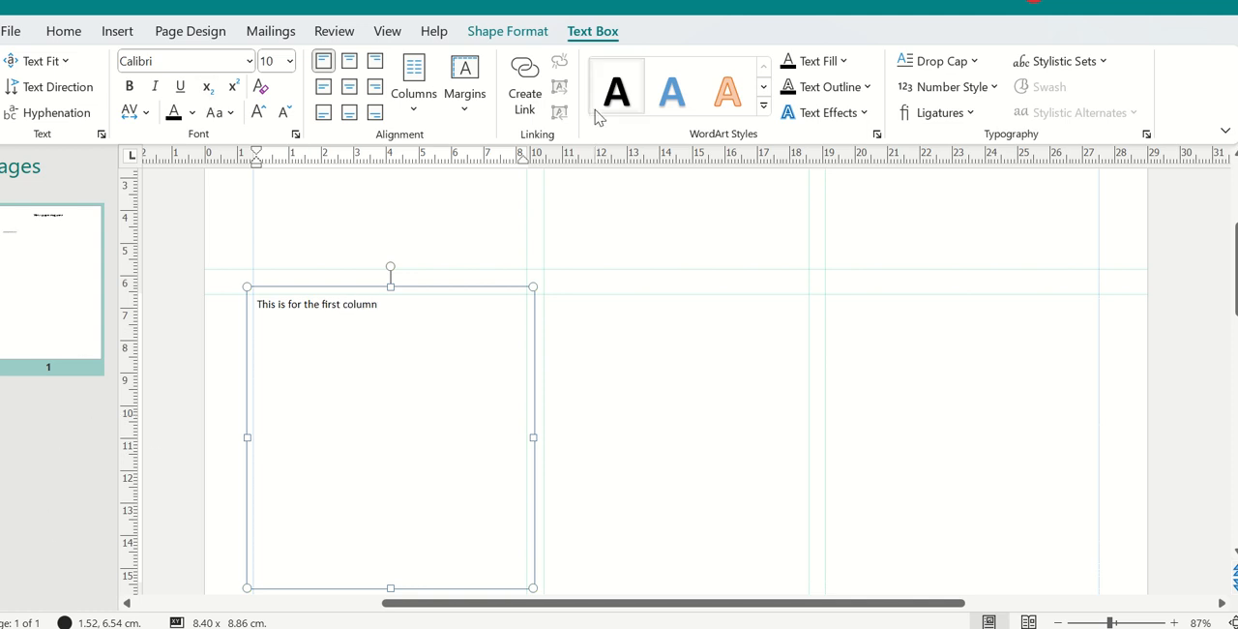
left_click(128, 31)
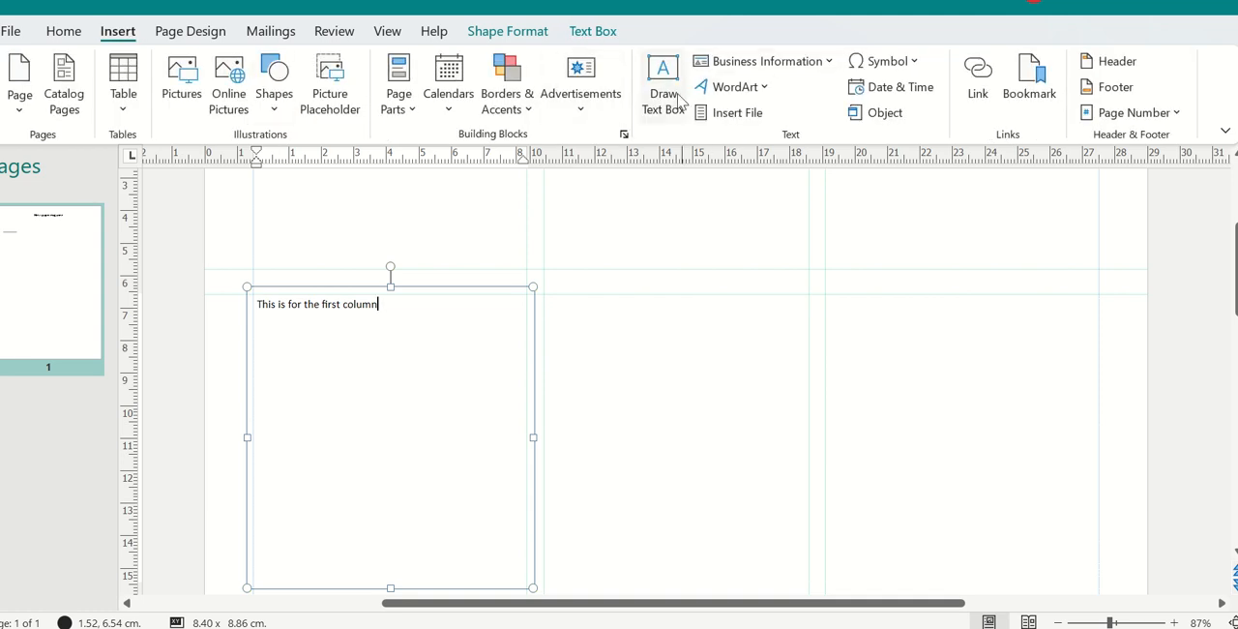
left_click(666, 90)
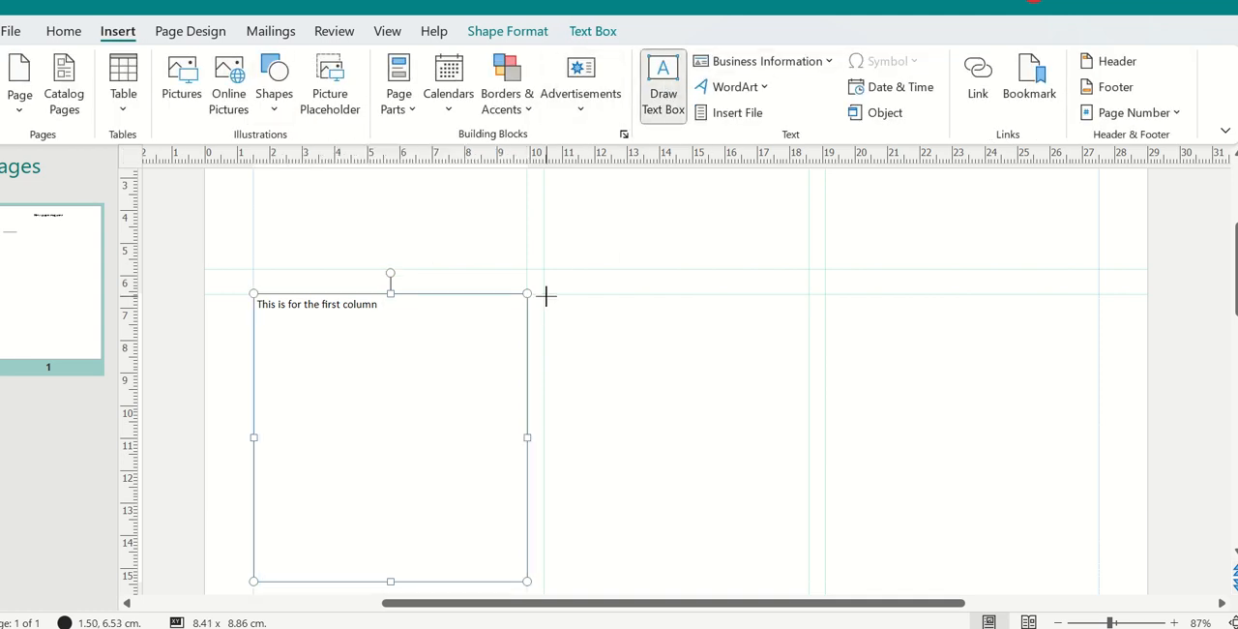
mouse_move(544, 291)
left_mouse_down()
mouse_move(586, 293)
mouse_move(784, 443)
mouse_move(808, 580)
left_mouse_up()
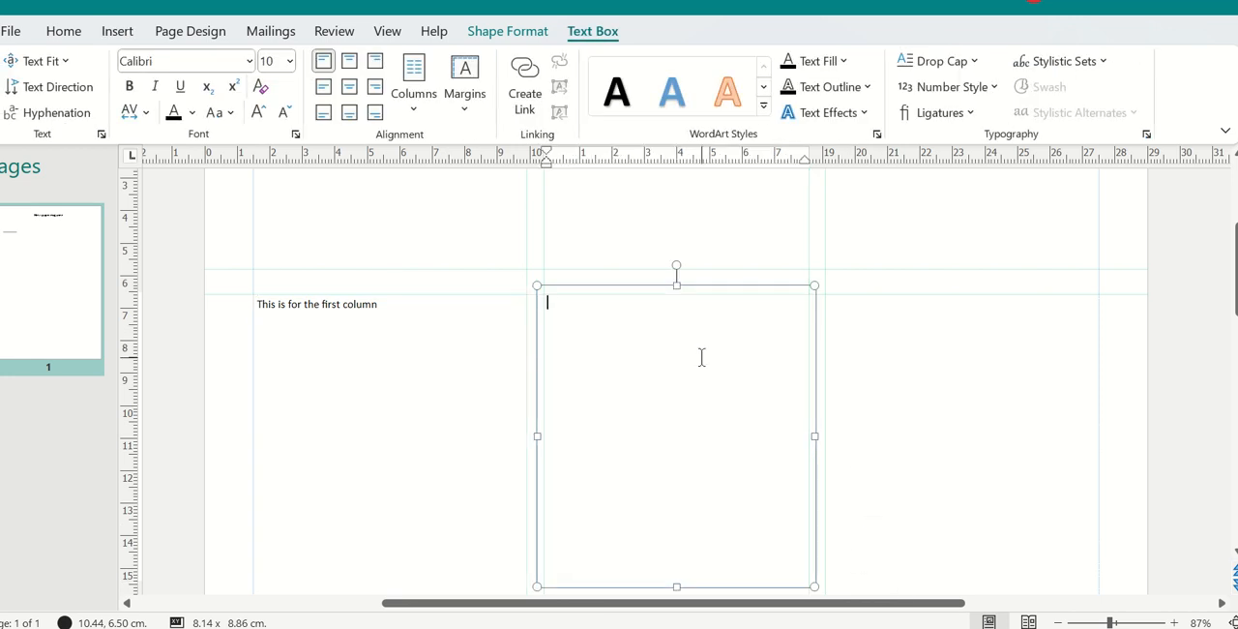
Step: Enter "This is for the second column" in the second column's text box
type("this")
key("BackSpace")
key("BackSpace")
key("BackSpace")
type("is for the secon")
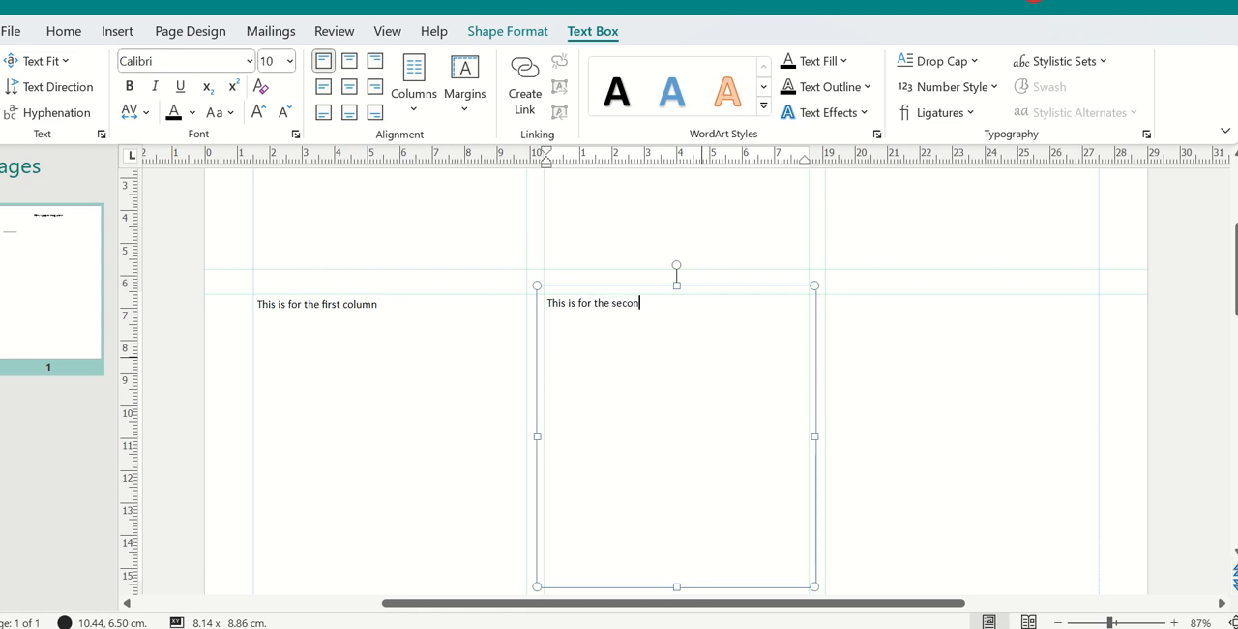
type("d column")
Step: Draw a text box about 8.4 by 8.7 cm in the third column and enter "This is the for the third column" in it
left_click(134, 31)
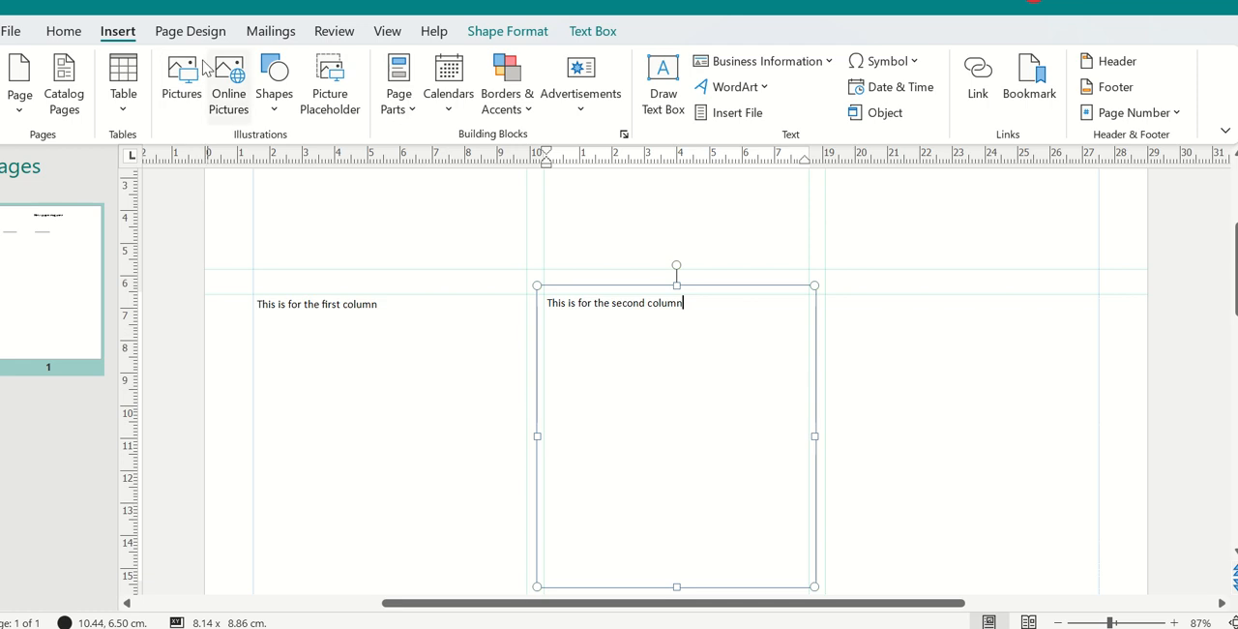
left_click(663, 77)
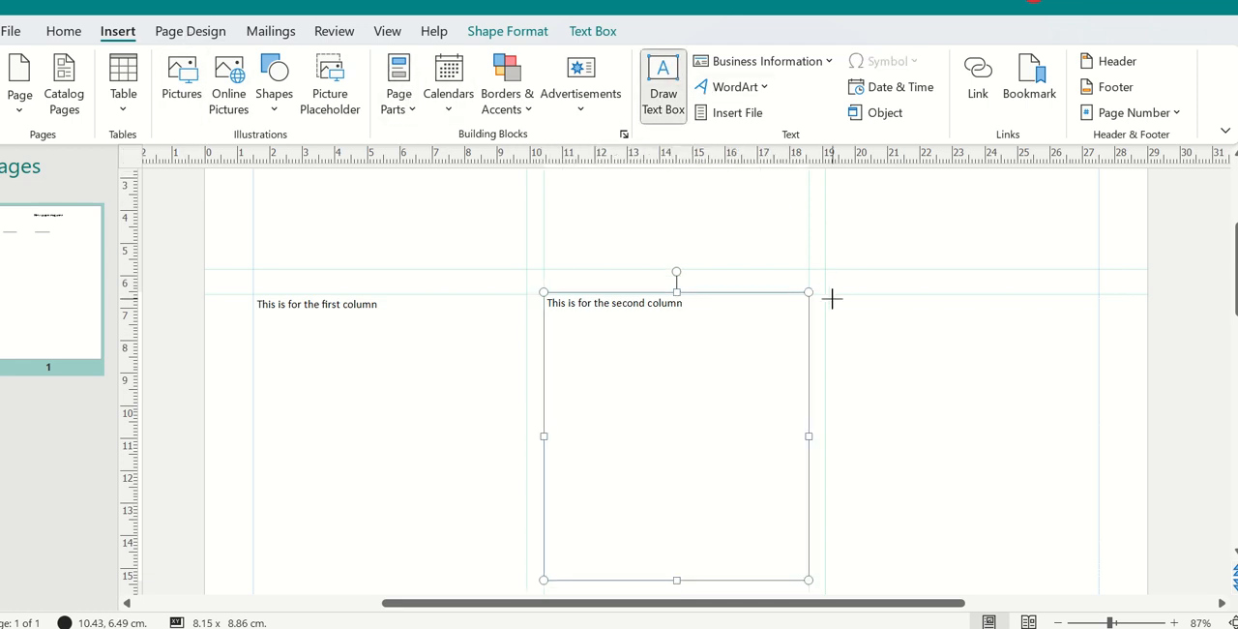
mouse_move(826, 295)
left_mouse_down()
mouse_move(925, 370)
mouse_move(1077, 536)
mouse_move(1102, 584)
left_mouse_up()
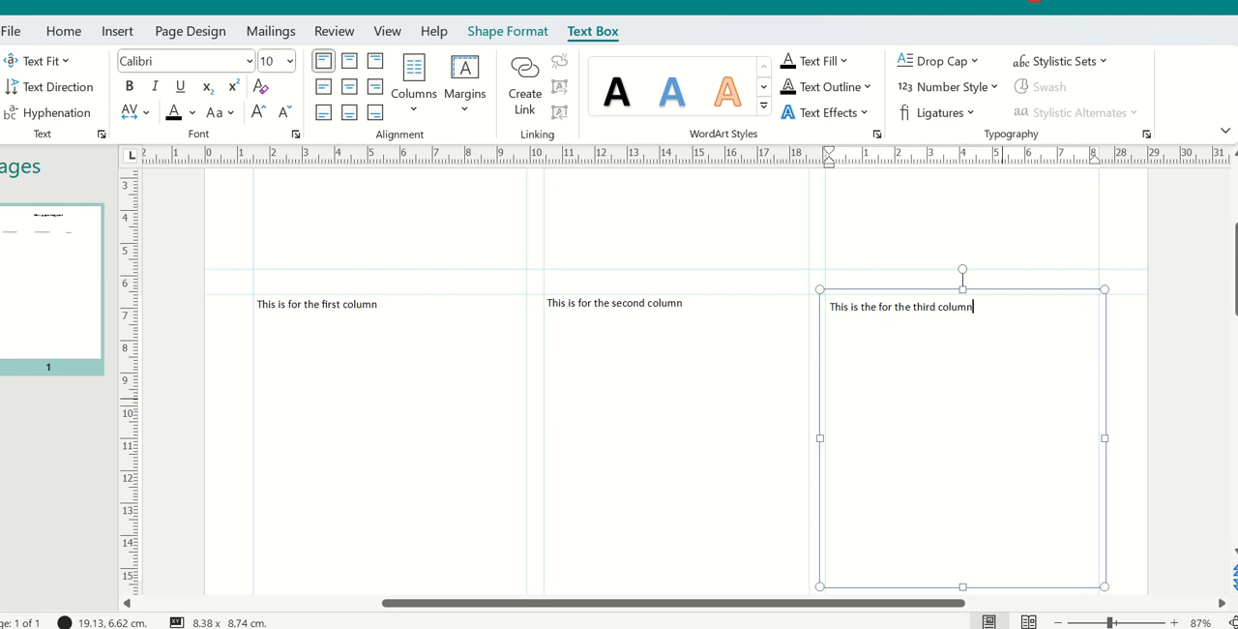
left_click(1188, 435)
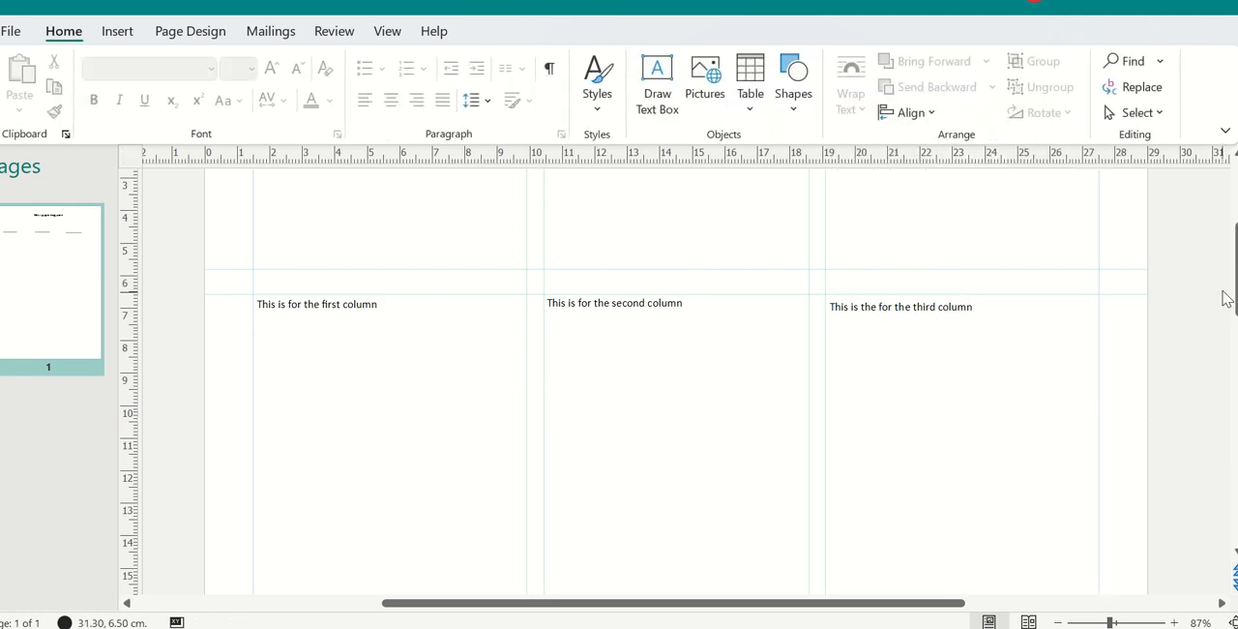
Step: Look over the page's heading and three column texts, finishing at 45% zoom
scroll(1221, 281, "down", 5)
scroll(1210, 290, "up", 5)
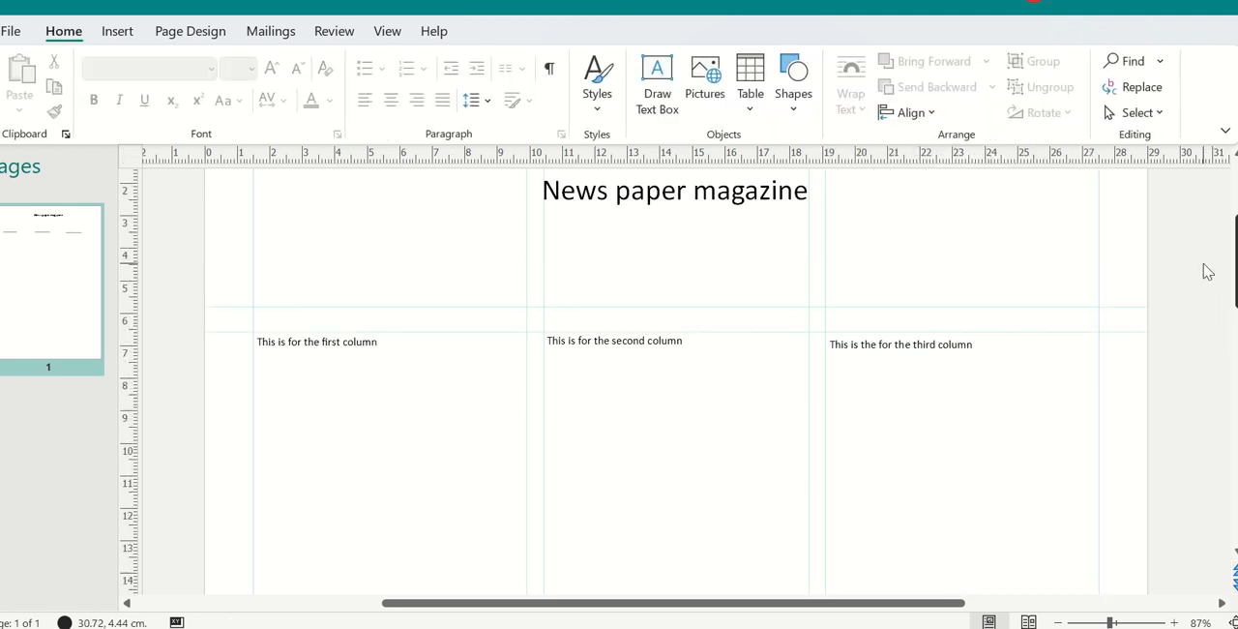
left_click_drag(1203, 263, 1203, 264)
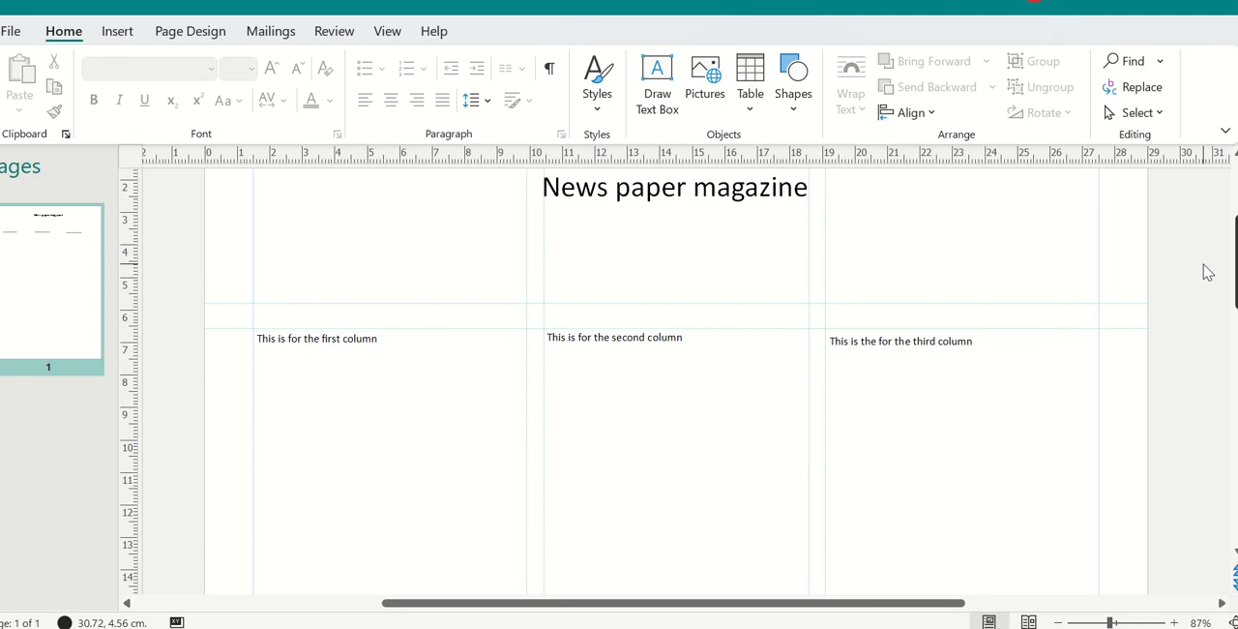
scroll(1204, 300, "down", 5)
scroll(1197, 295, "up", 4)
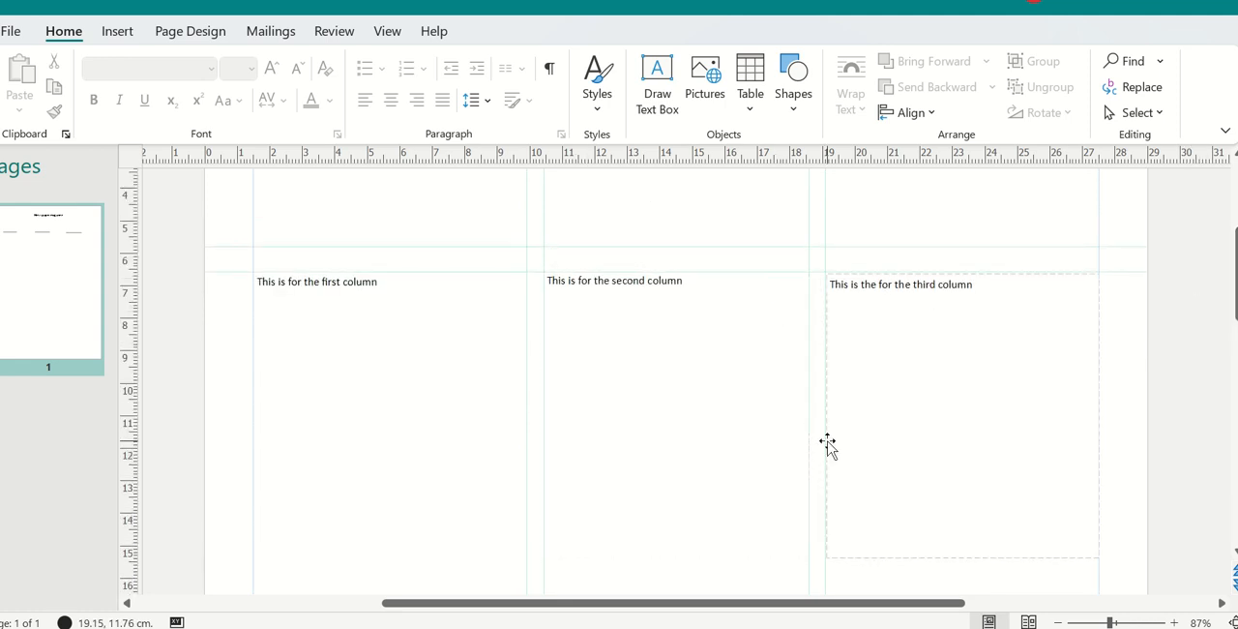
left_click_drag(1110, 621, 1088, 624)
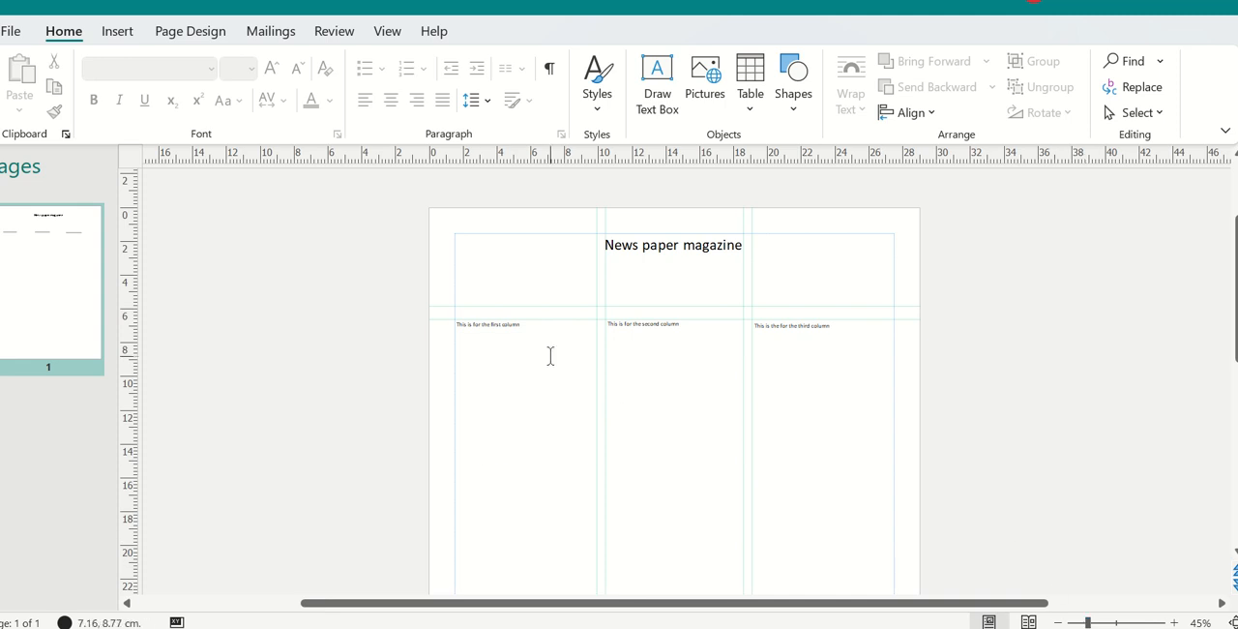
Step: Undo the column text boxes, the heading and all ruler guides until the page is blank
left_click(62, 5)
left_click(62, 6)
left_click(62, 6)
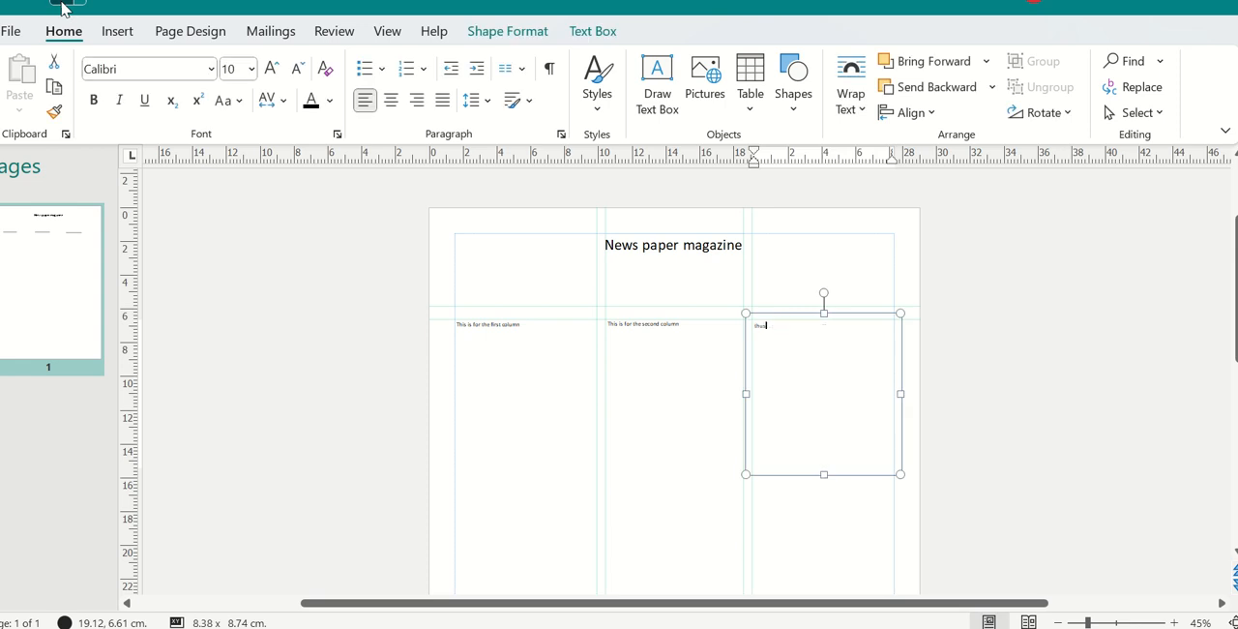
left_click(62, 6)
left_click(62, 6)
left_click(62, 6)
left_click(62, 5)
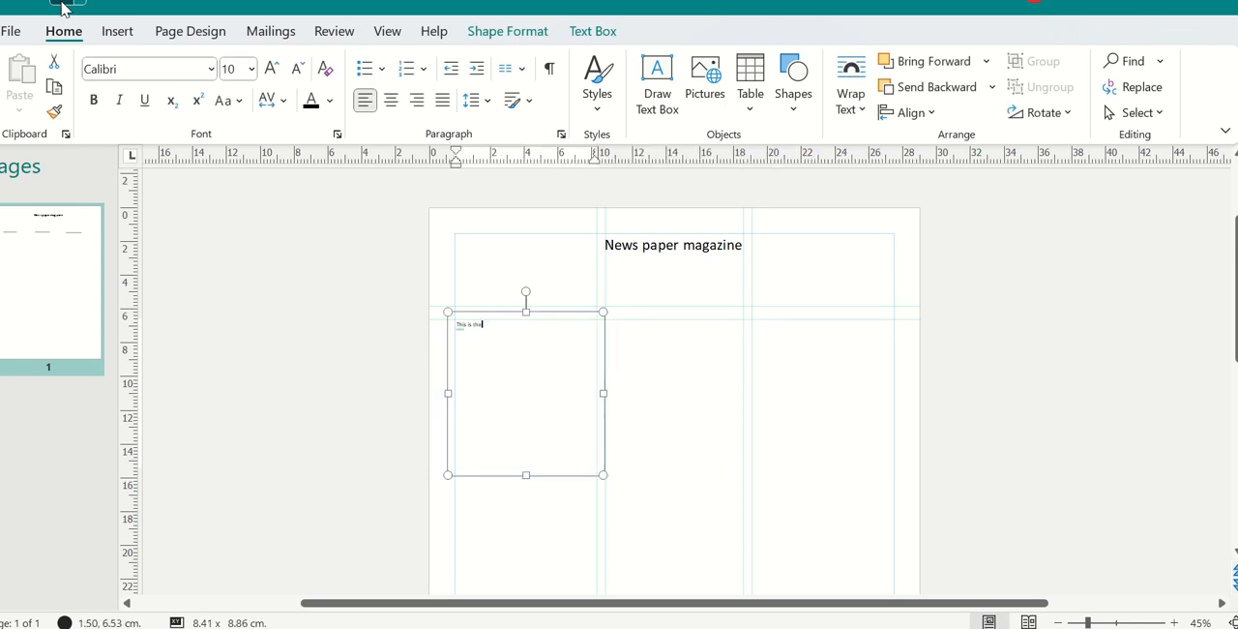
left_click(62, 6)
left_click(62, 6)
left_click(62, 6)
left_click(62, 6)
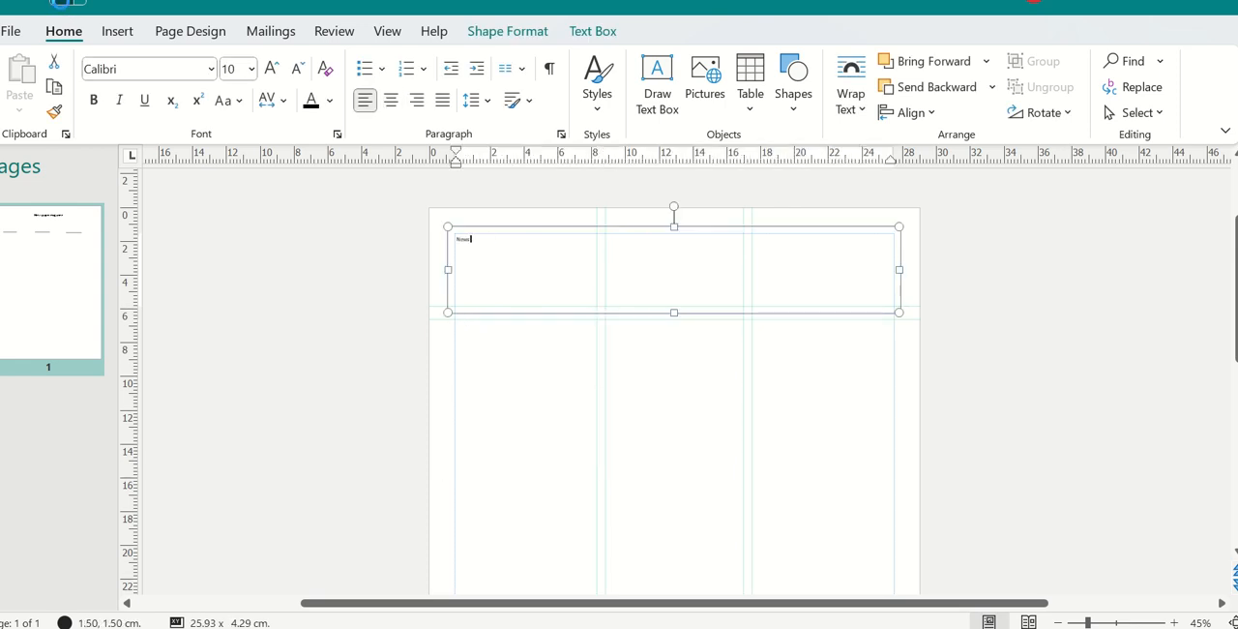
left_click(62, 6)
left_click(62, 6)
left_click(62, 5)
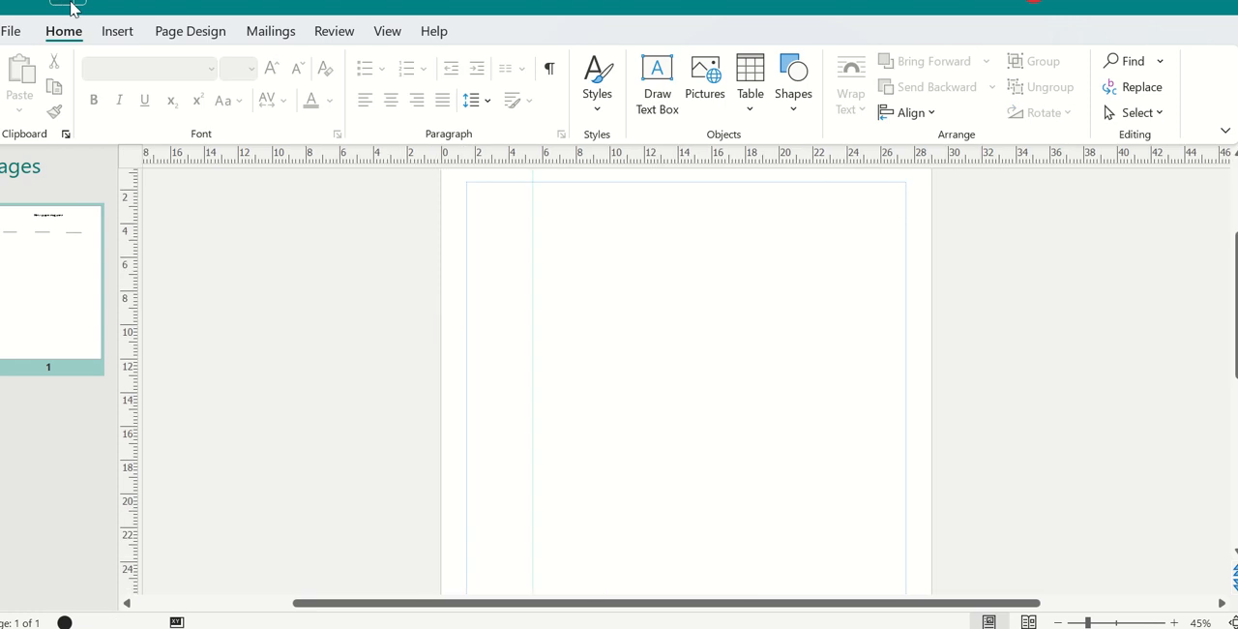
left_click(97, 3)
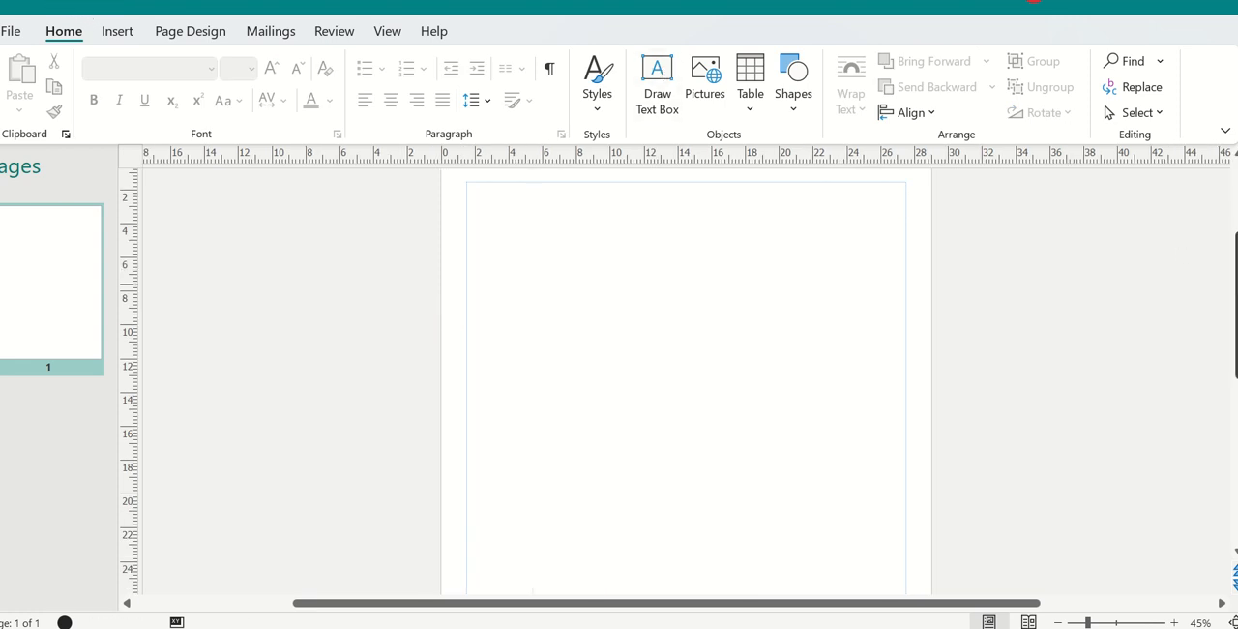
Step: Examine the built-in ruler guide layouts and the other guide options
scroll(1235, 290, "up", 1)
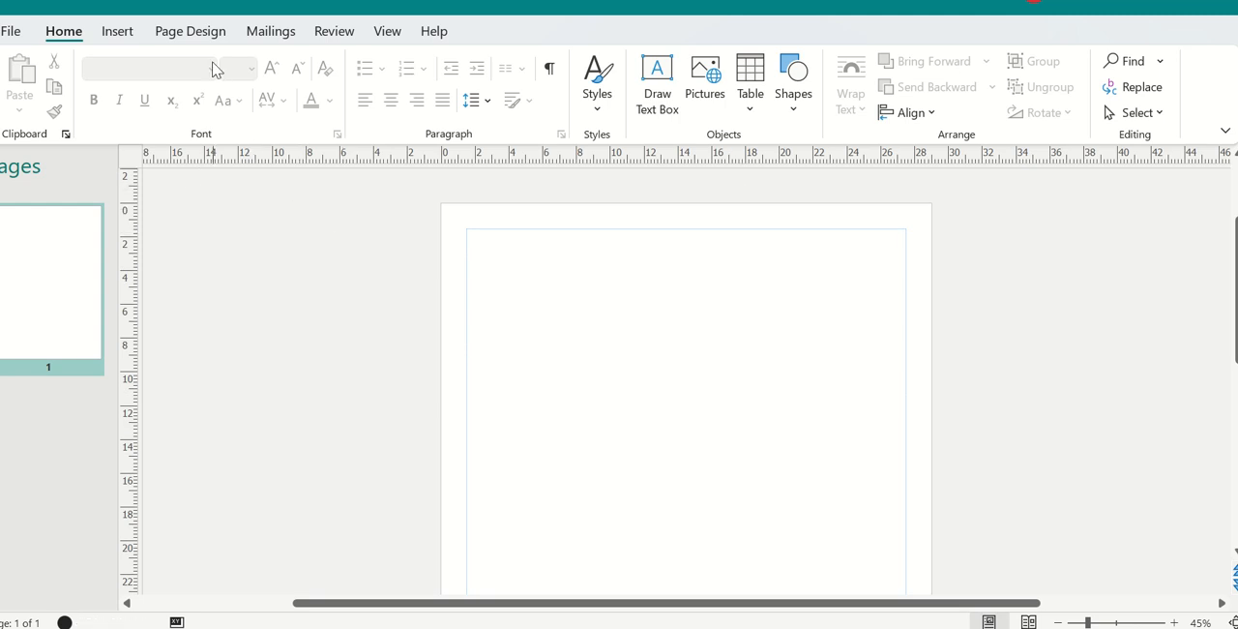
left_click(190, 32)
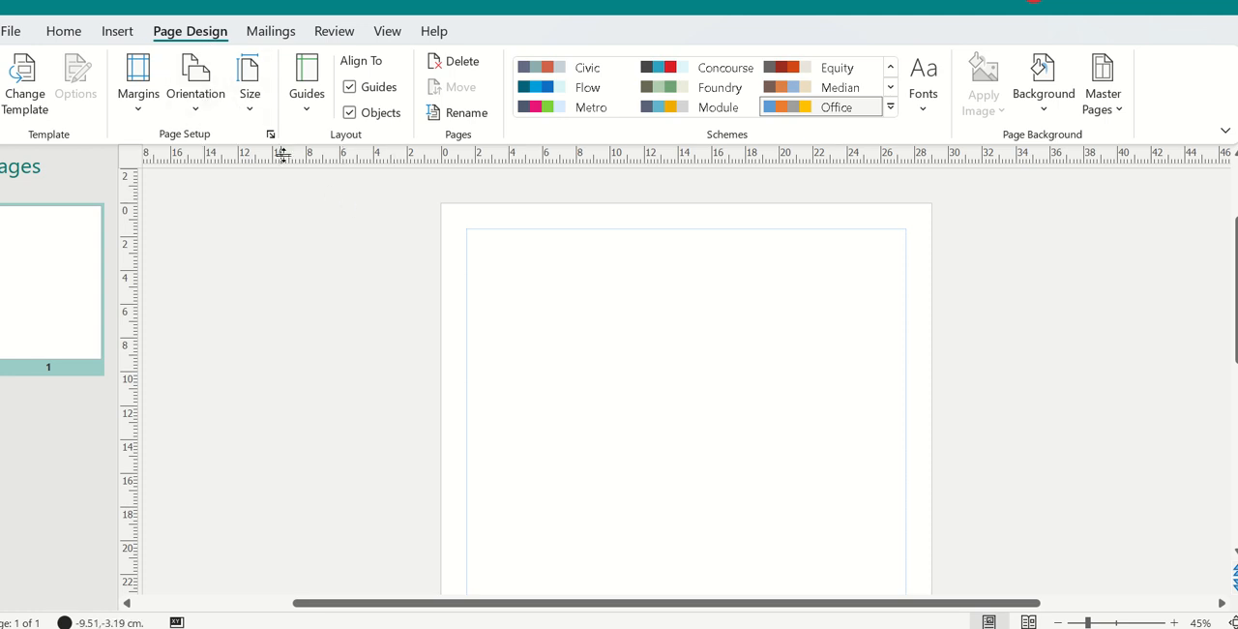
left_click(318, 112)
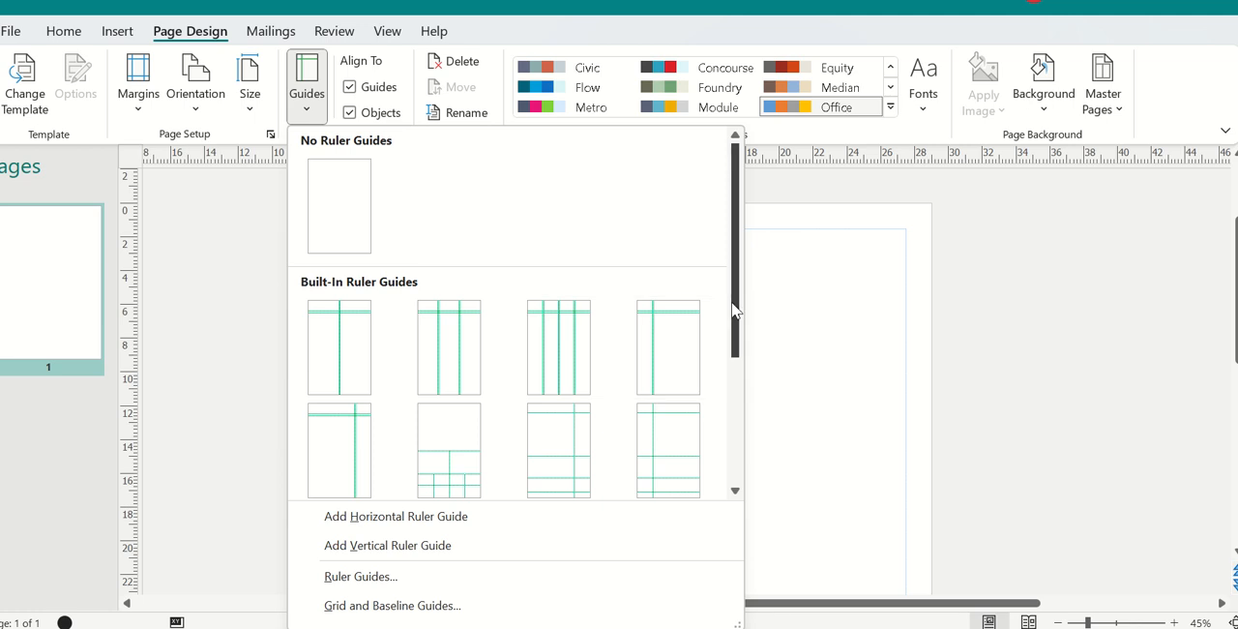
left_click_drag(732, 309, 729, 410)
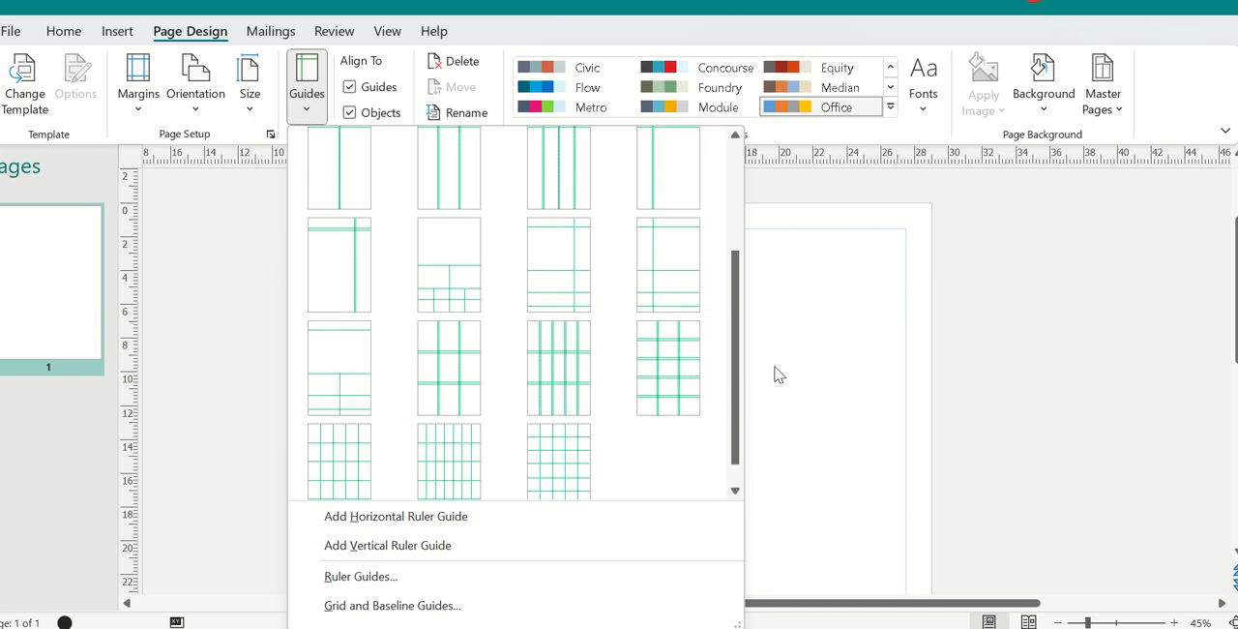
scroll(739, 404, "down", 1)
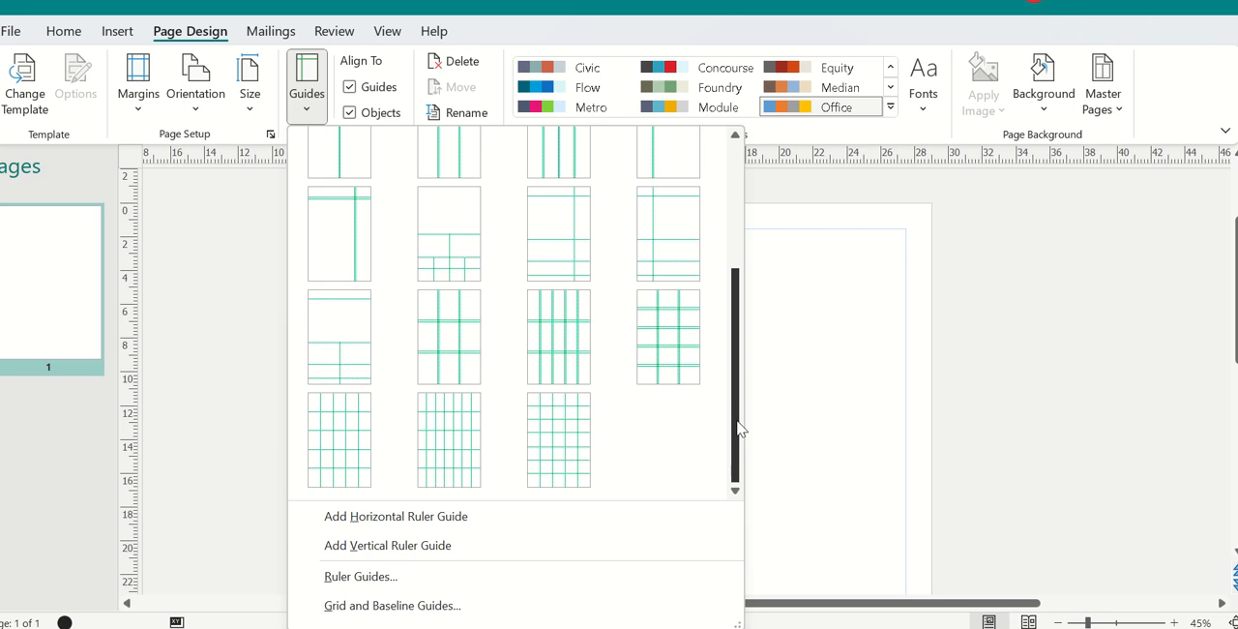
Step: Set horizontal ruler guides at 2 cm and 2.8 cm in the Ruler Guides settings
left_click(360, 577)
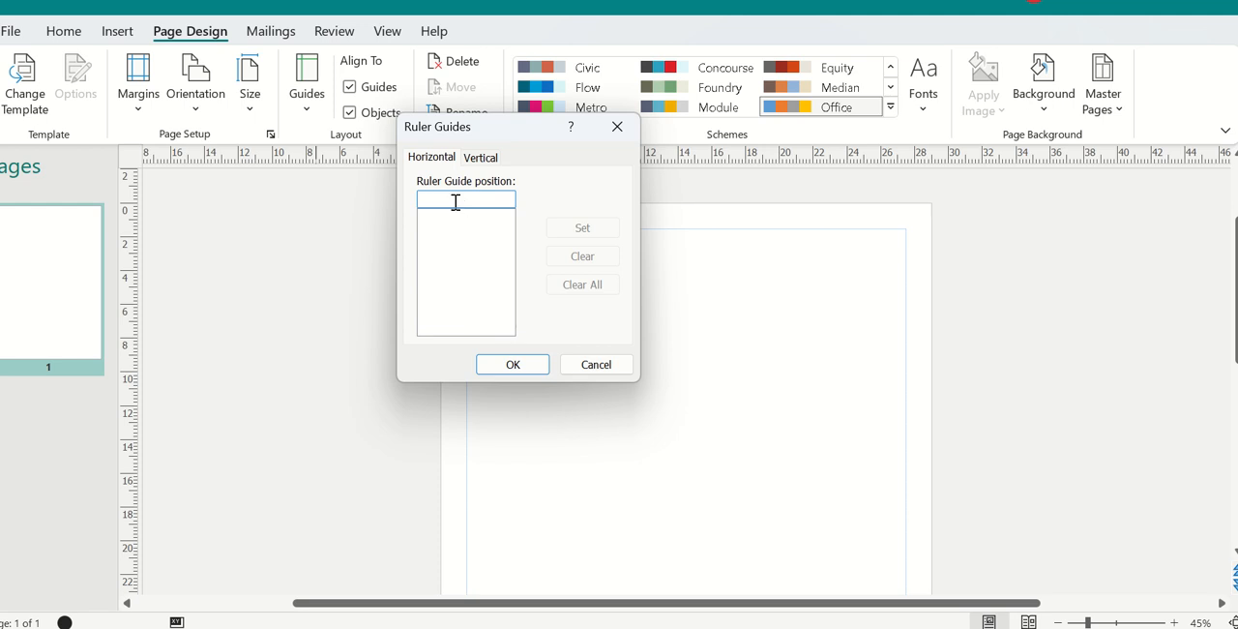
type("2")
left_click(556, 230)
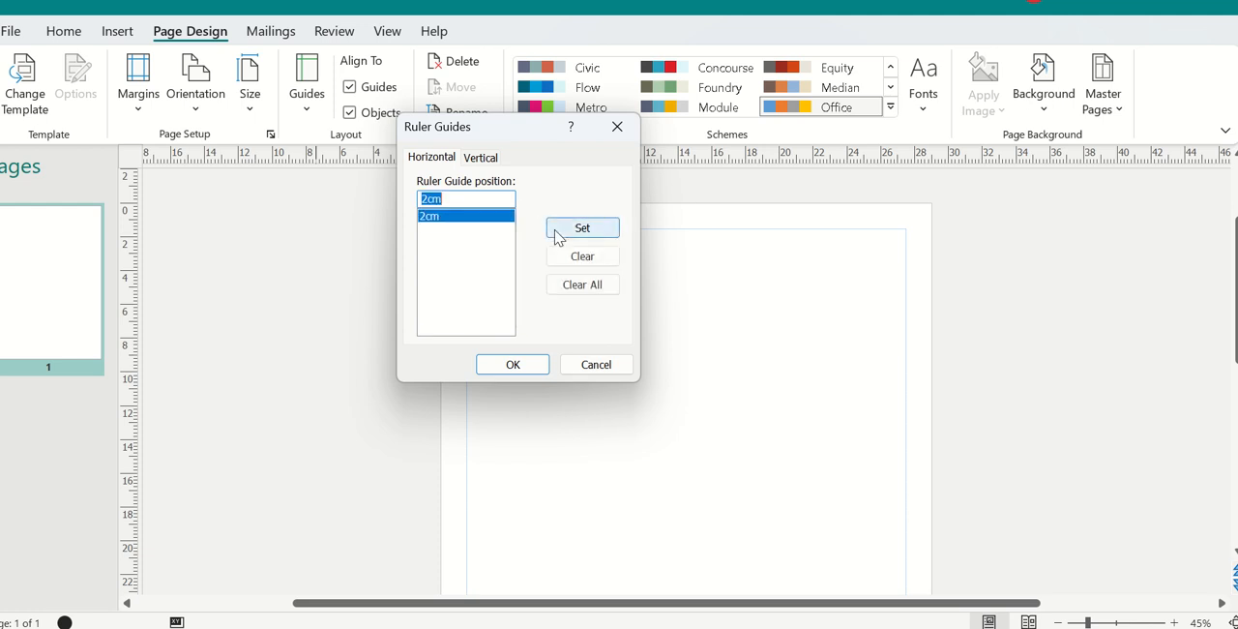
left_click(452, 197)
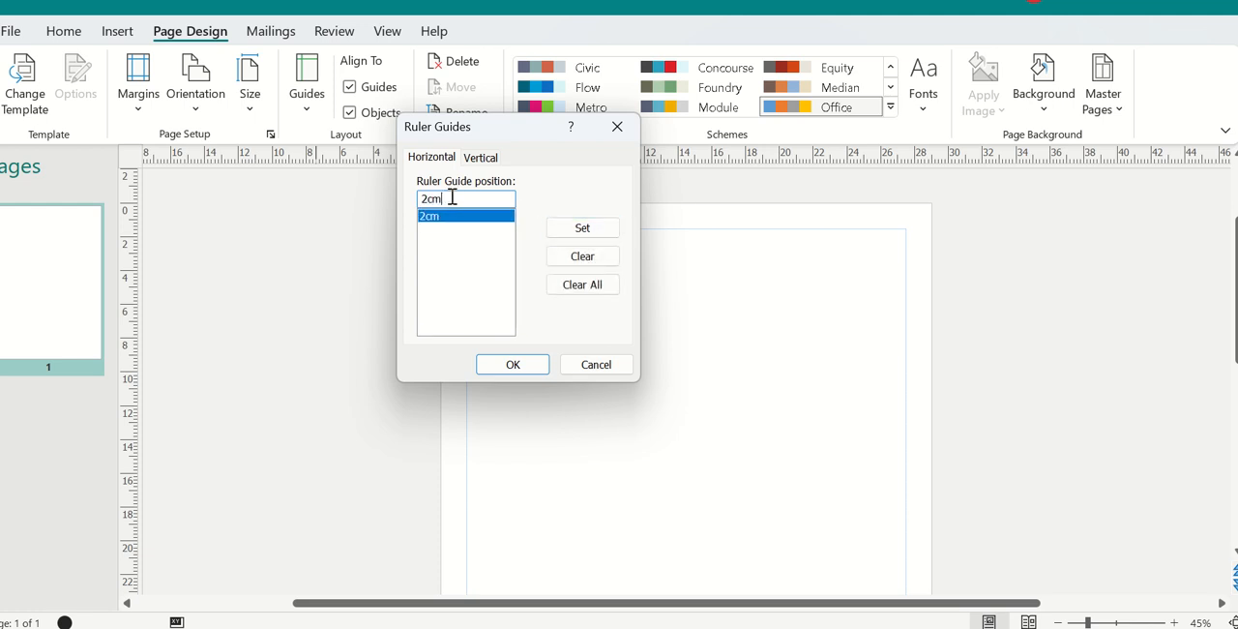
key("Left")
key("Left")
type(".")
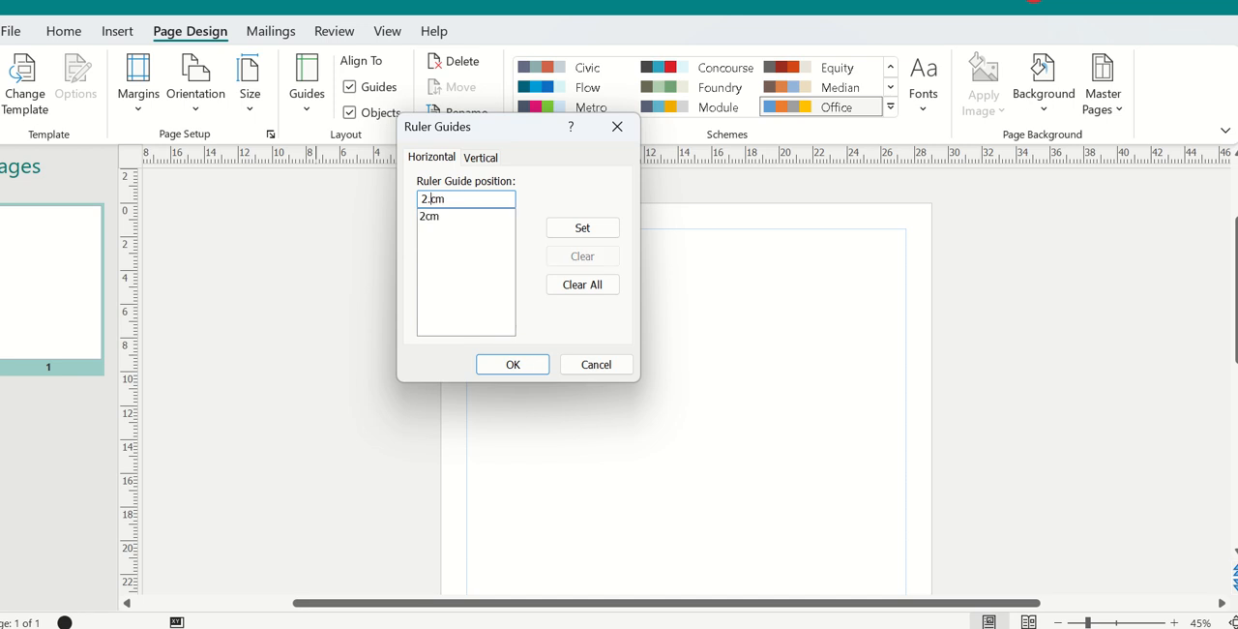
type("8")
left_click(589, 228)
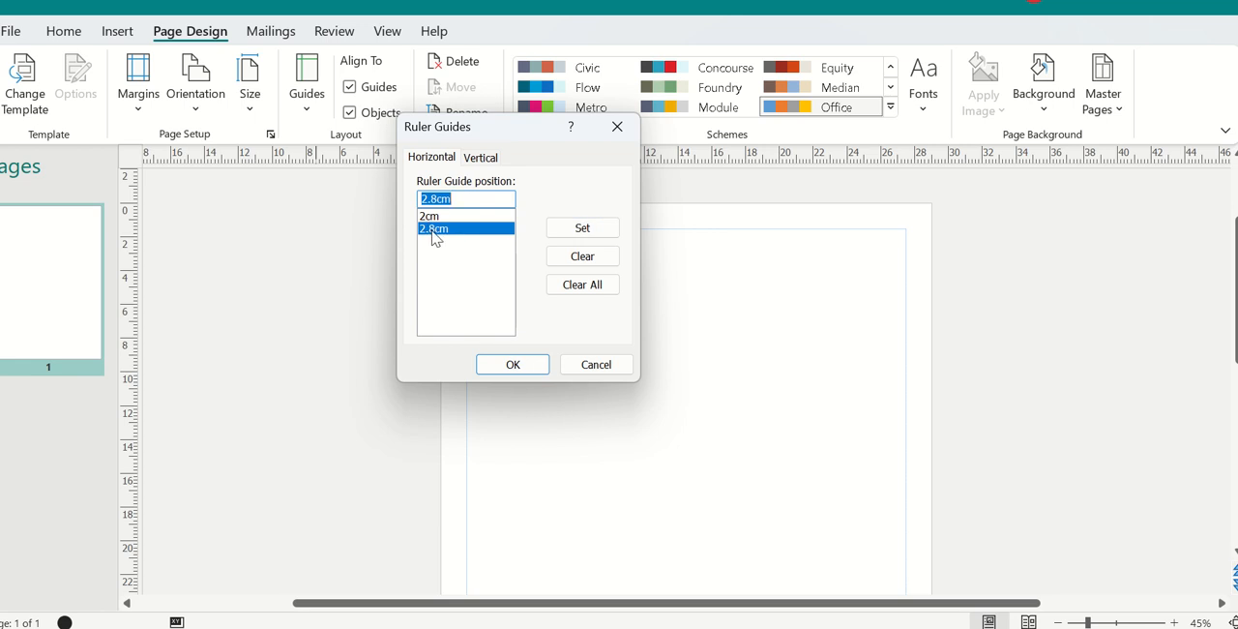
Step: Set vertical ruler guides at 5 cm and 5.8 cm and apply the ruler guides to the page
left_click(479, 158)
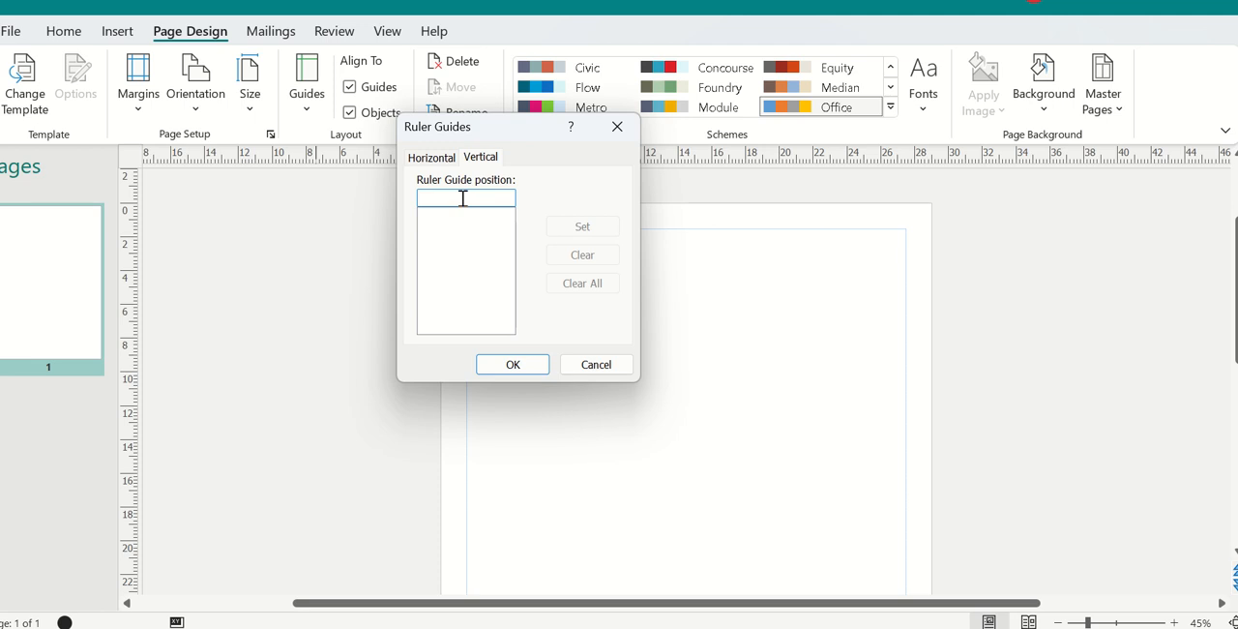
type("5")
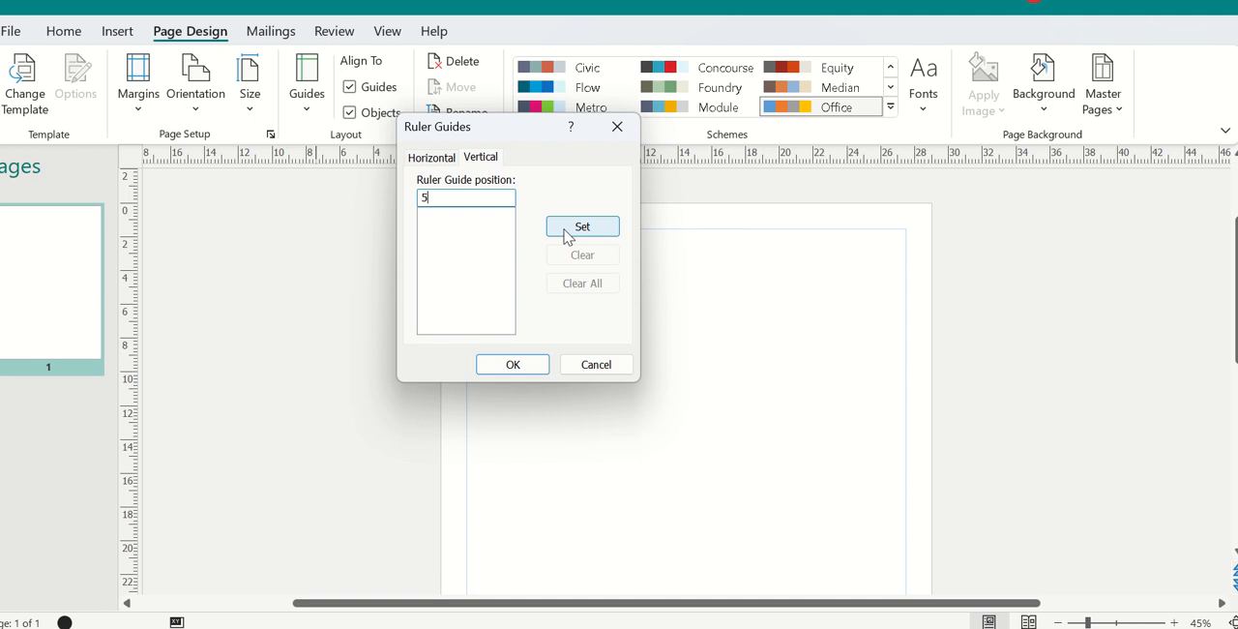
left_click(568, 233)
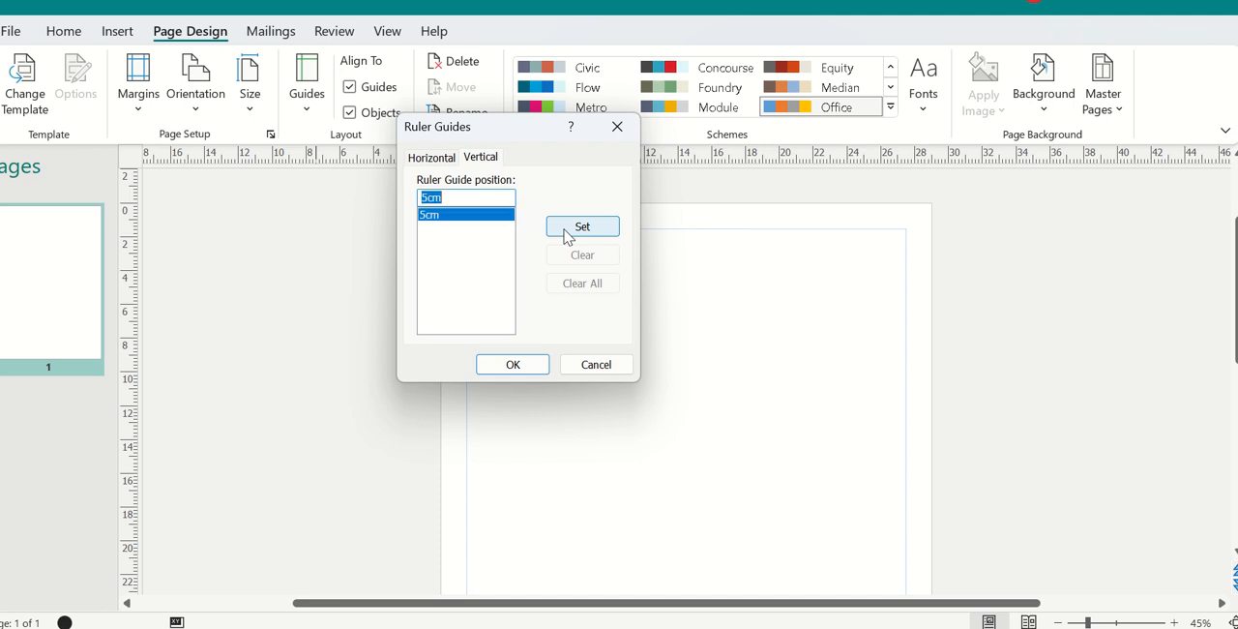
left_click(488, 195)
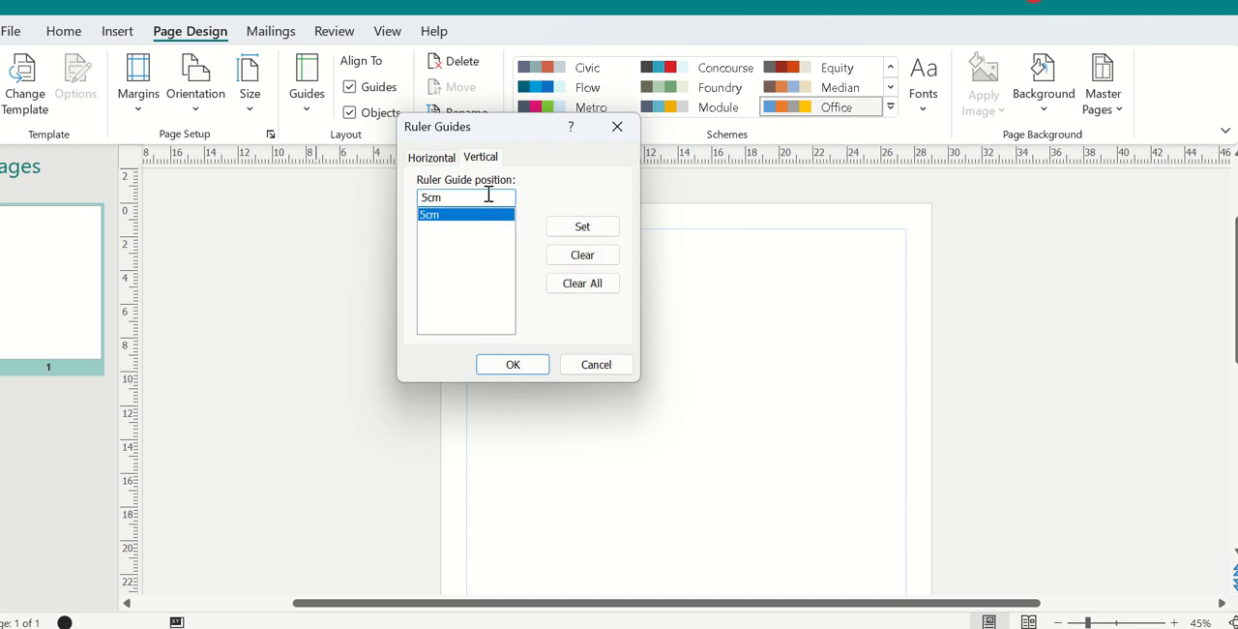
type(".8")
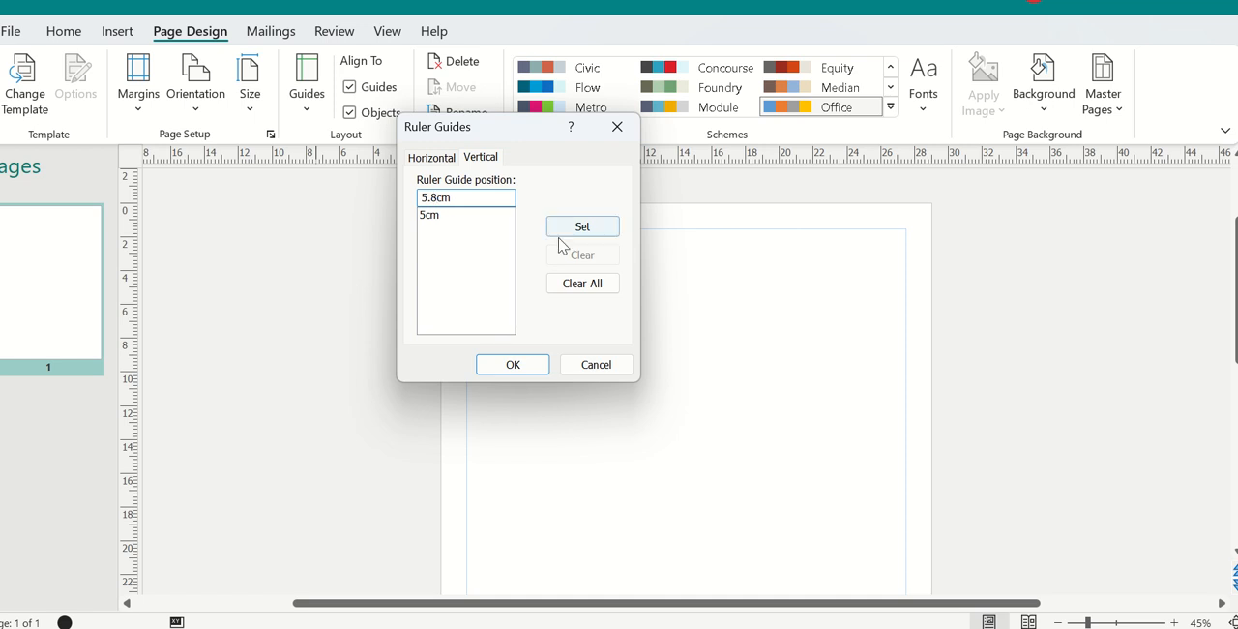
left_click(582, 228)
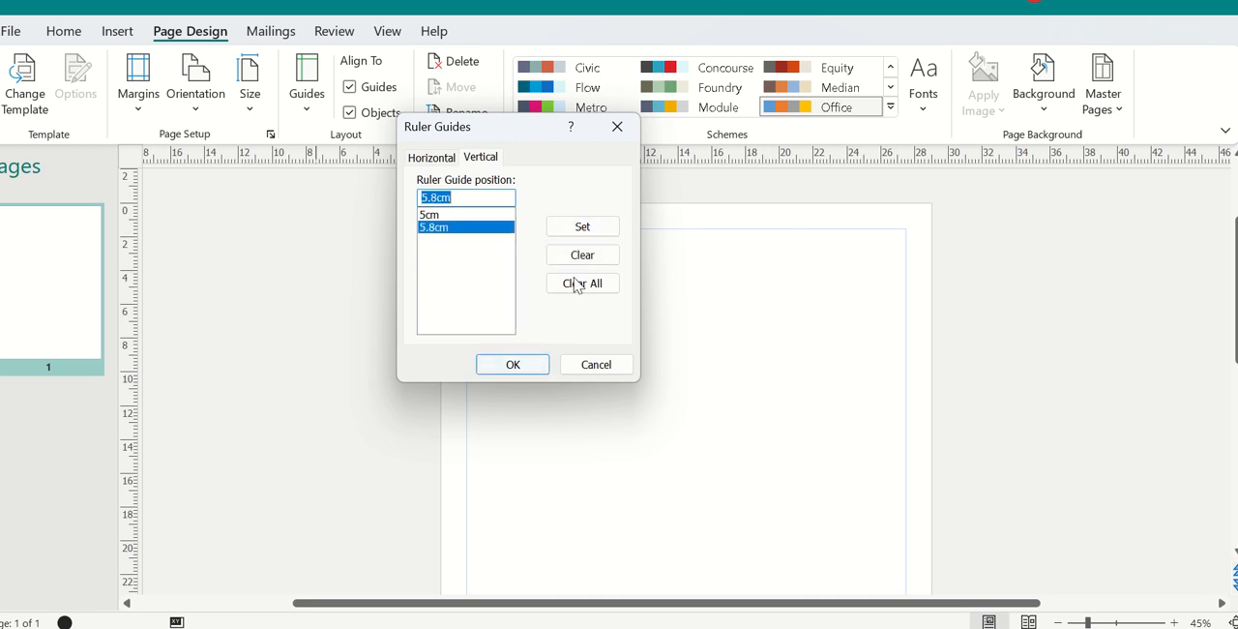
left_click(529, 366)
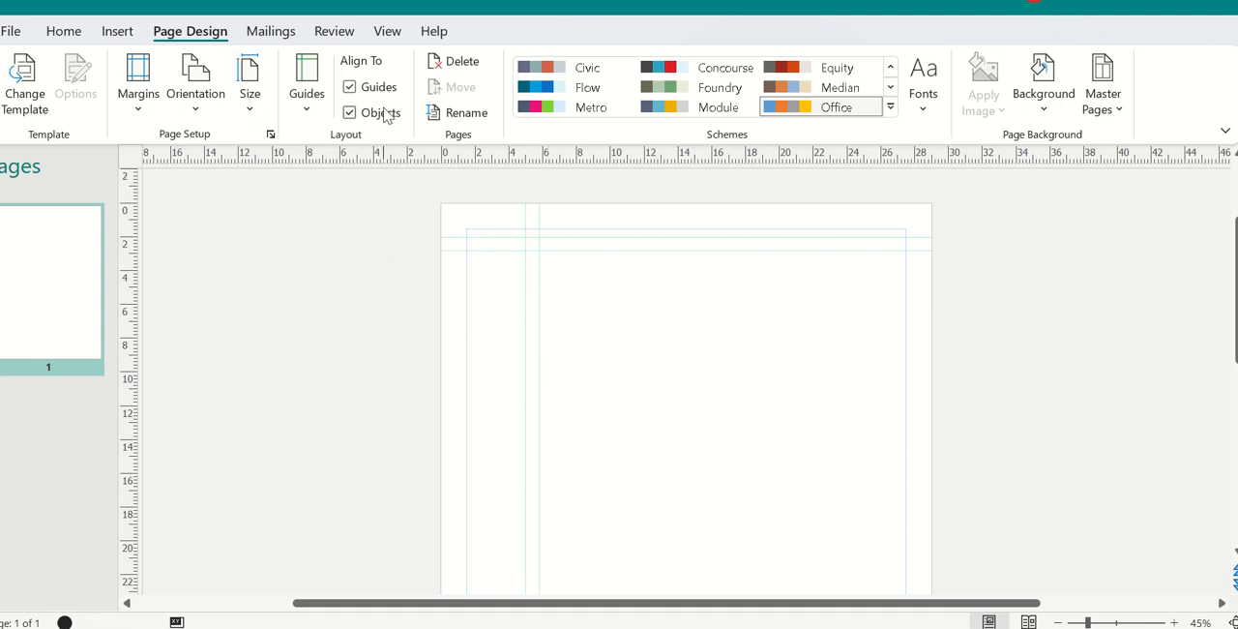
Step: Undo the ruler guides just applied to the page
left_click(62, 2)
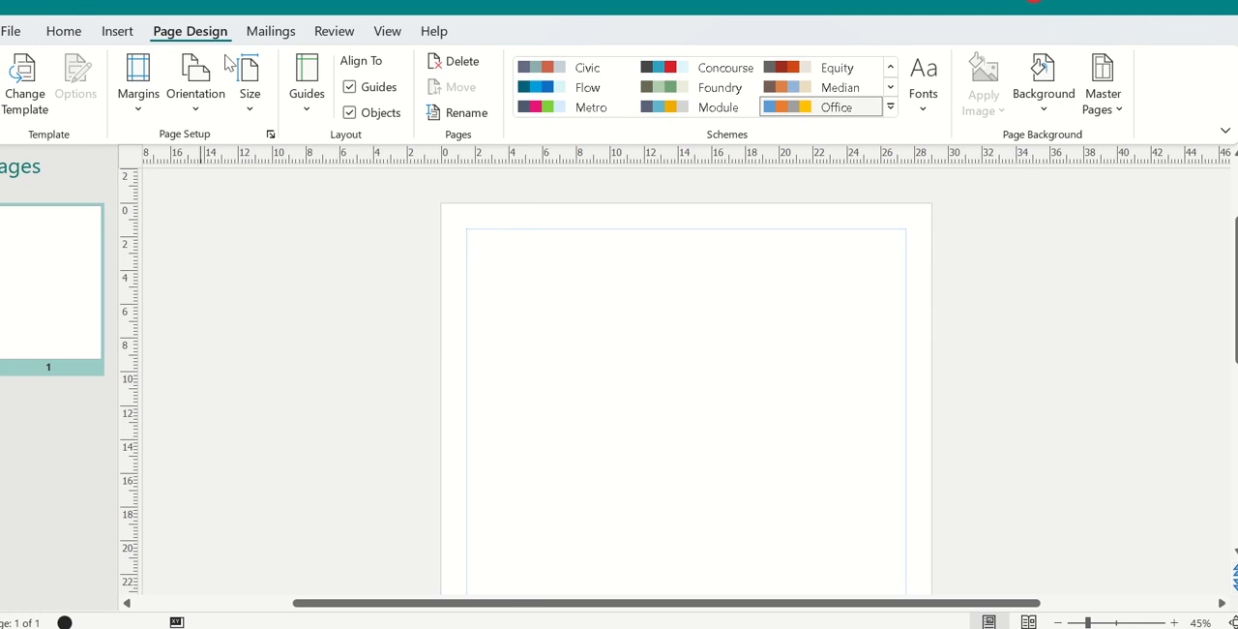
Step: Examine the margin, grid and baseline guide settings in Layout Guides without changing them
left_click(306, 105)
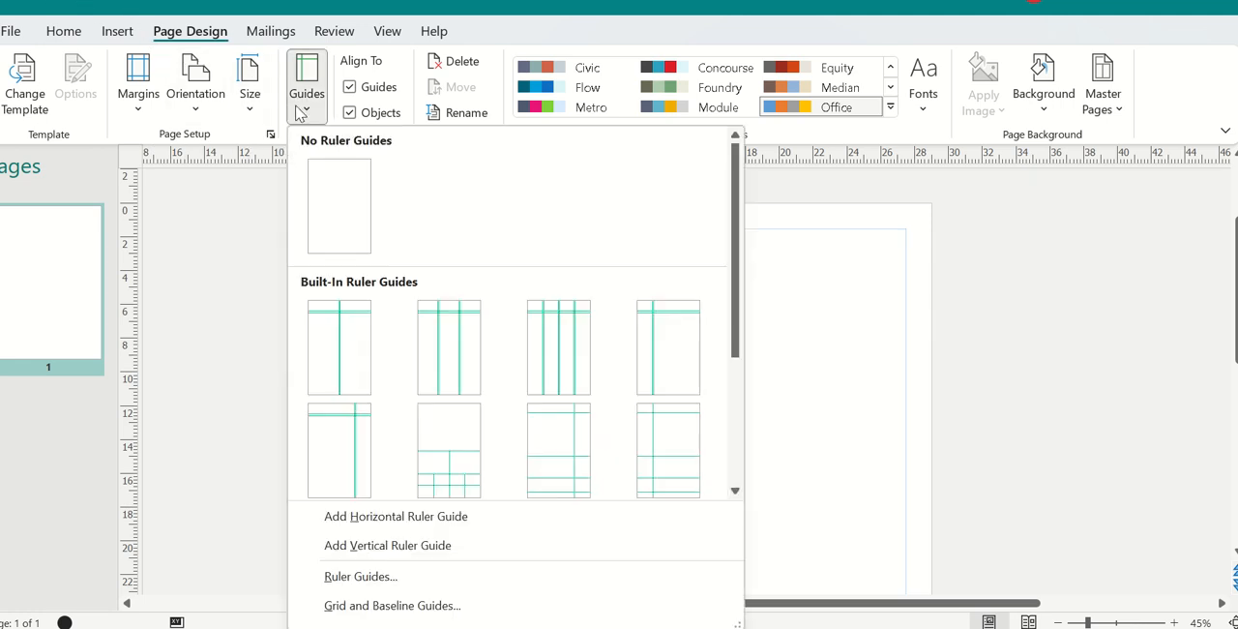
left_click(367, 613)
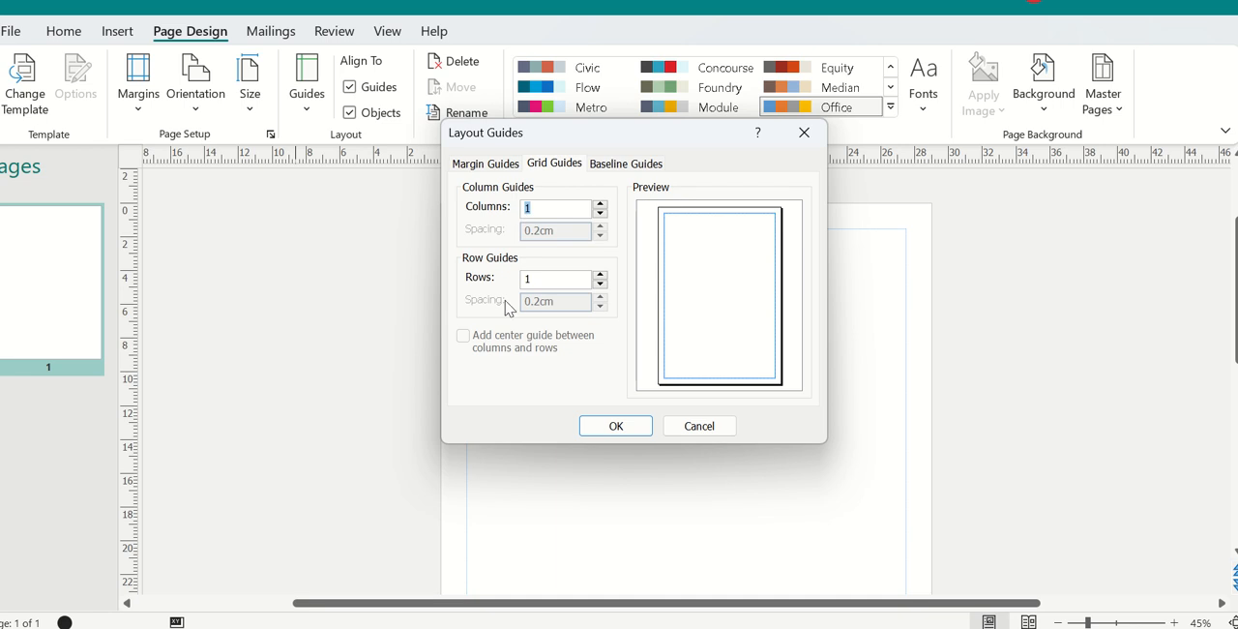
left_click(473, 168)
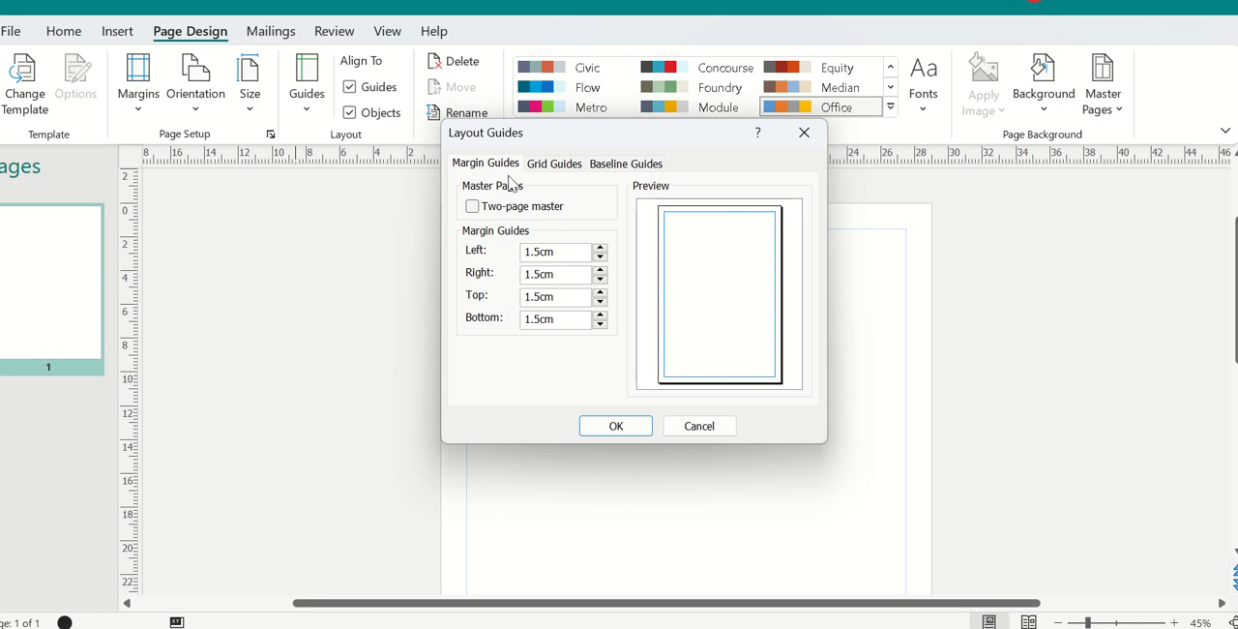
left_click(564, 172)
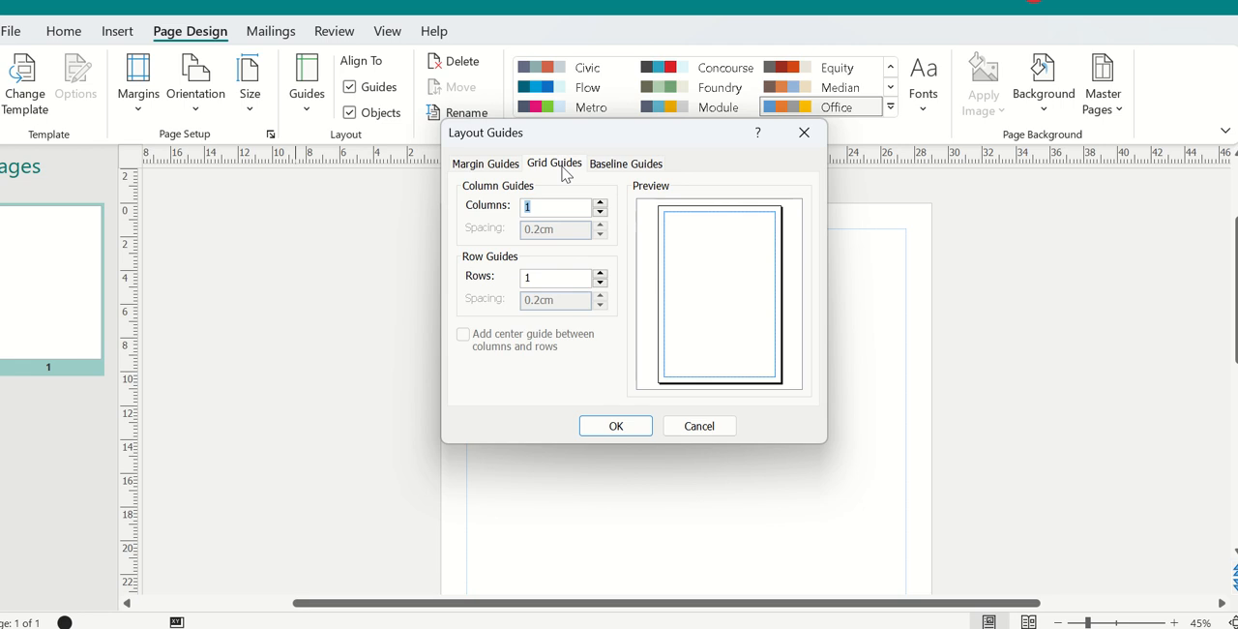
left_click(627, 167)
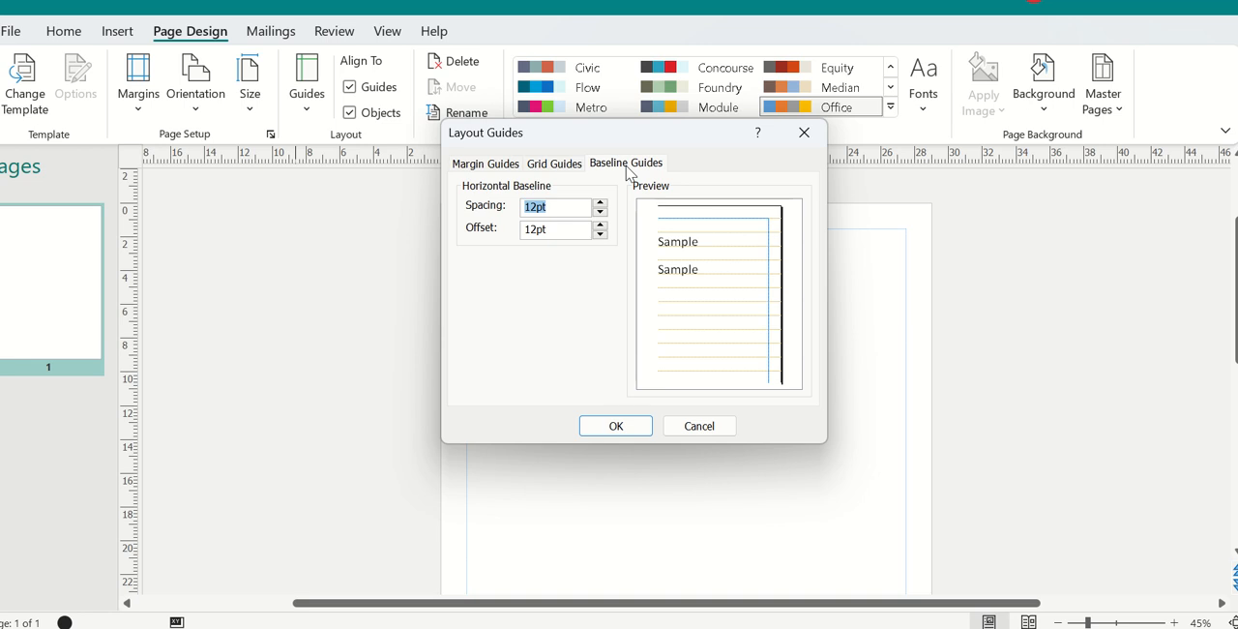
left_click(694, 425)
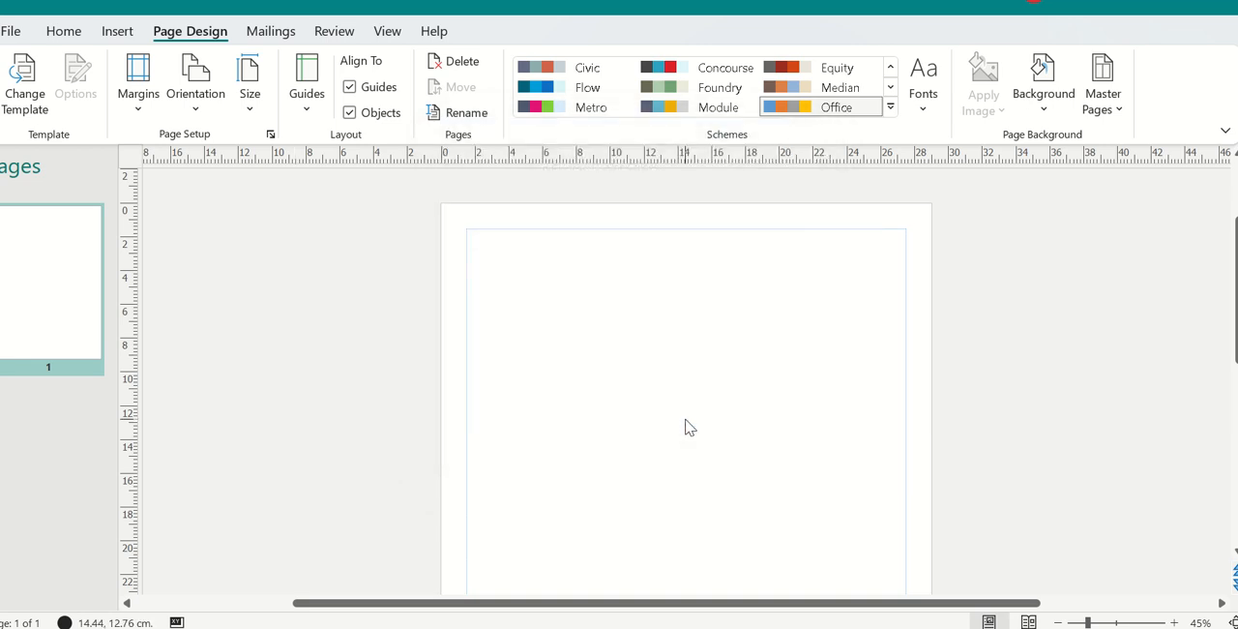